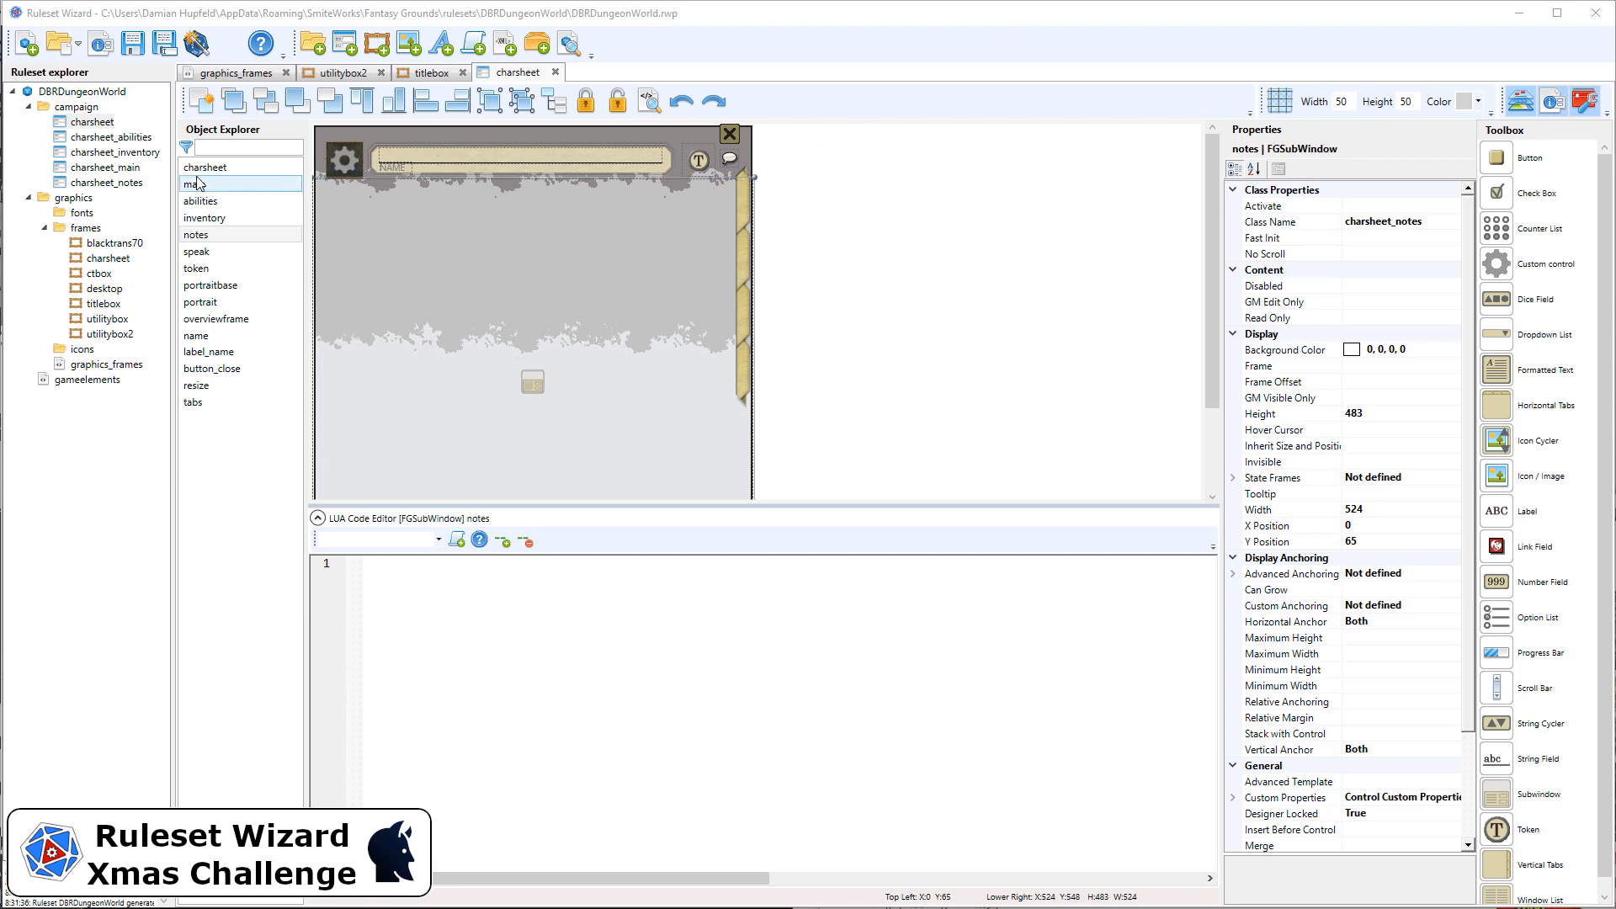
Step: Inspect the charsheet window's controls, selecting the portrait, name field, token, speak button and tabs in turn
click(89, 123)
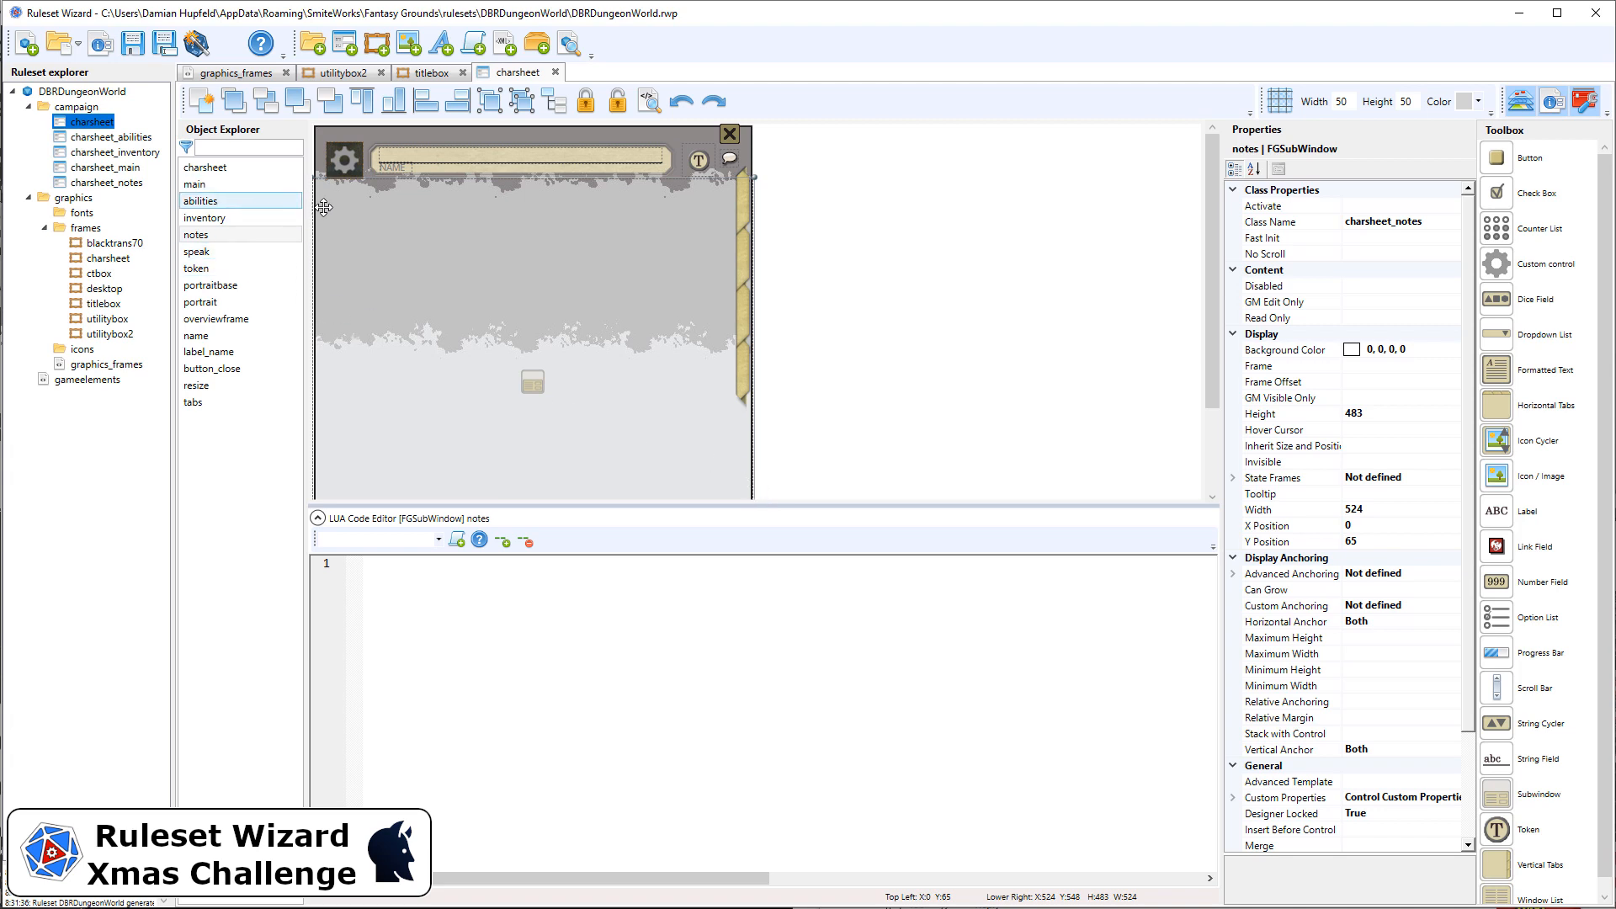
click(343, 164)
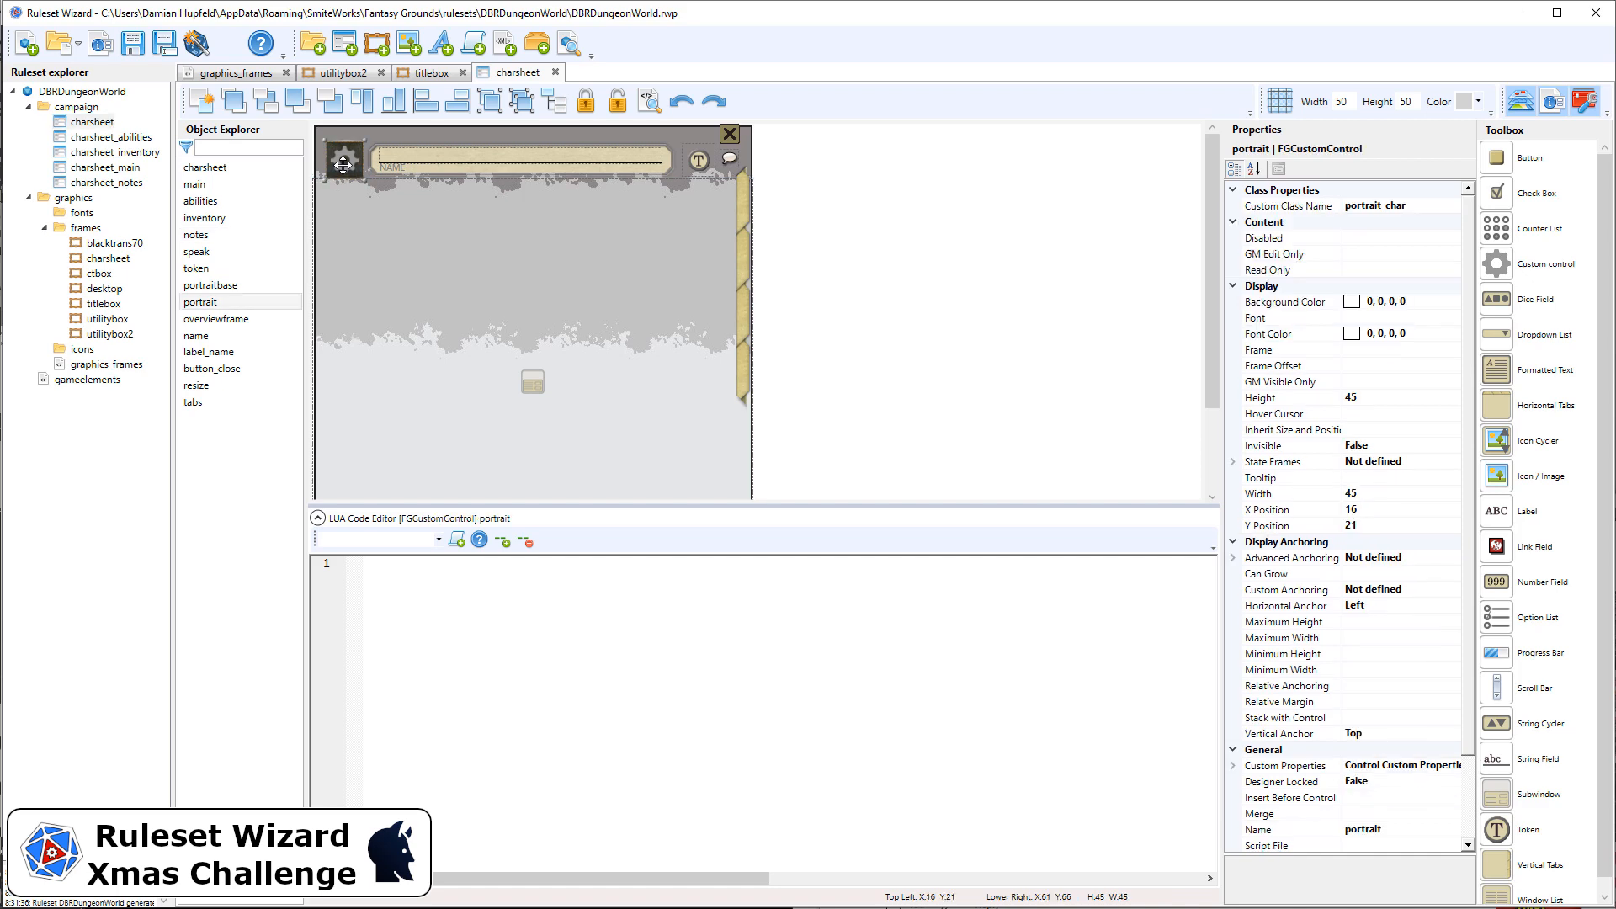
click(454, 162)
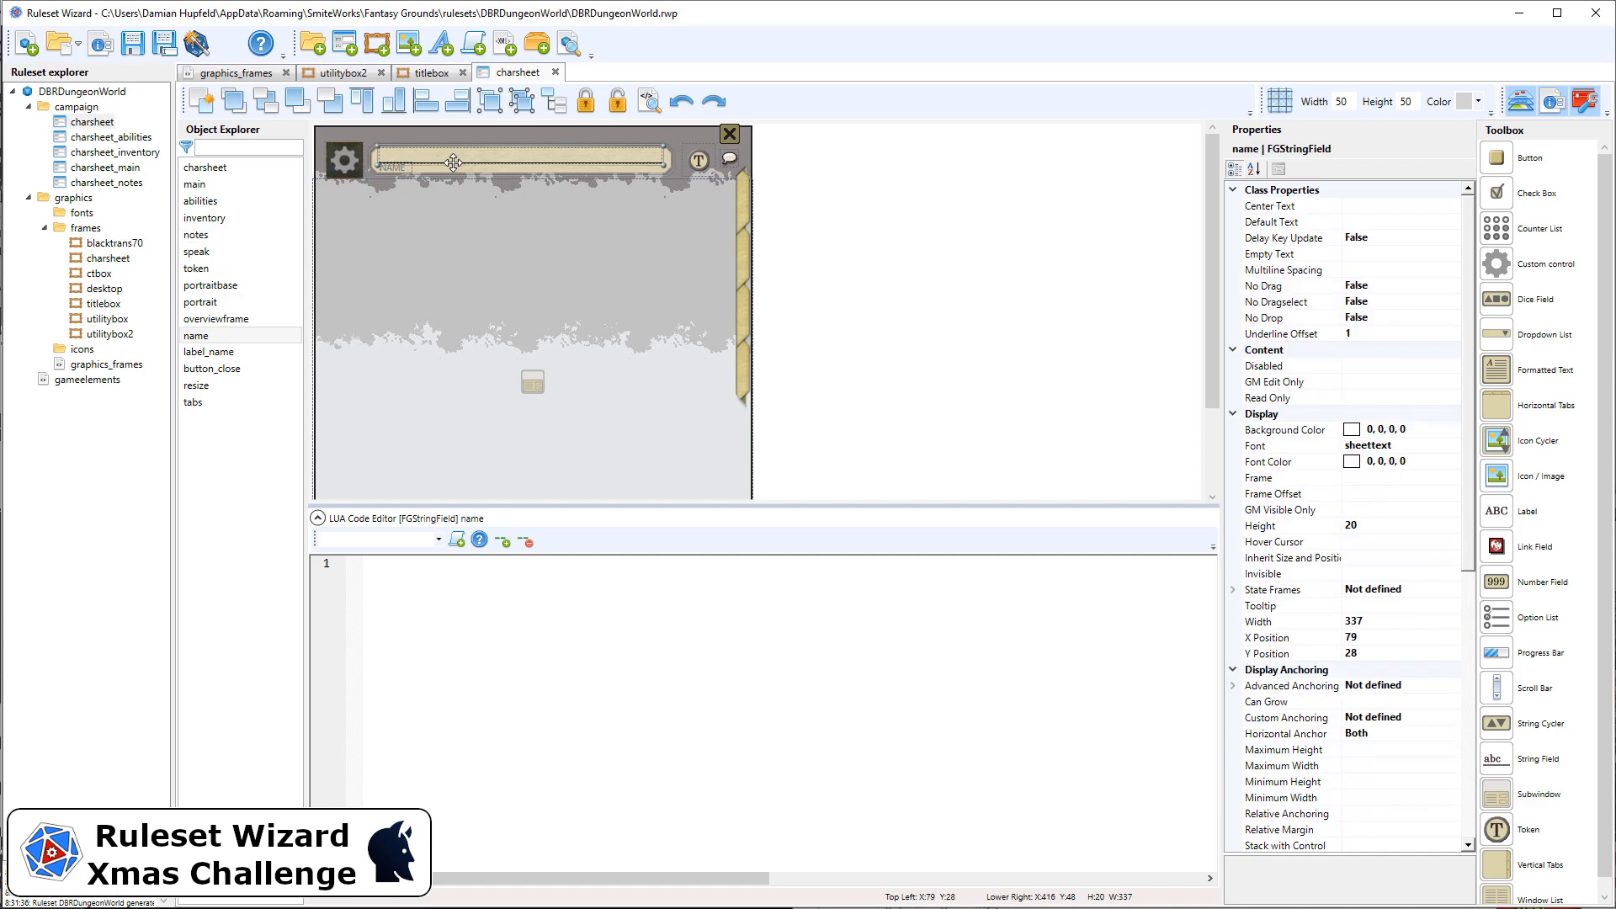
click(698, 163)
click(730, 160)
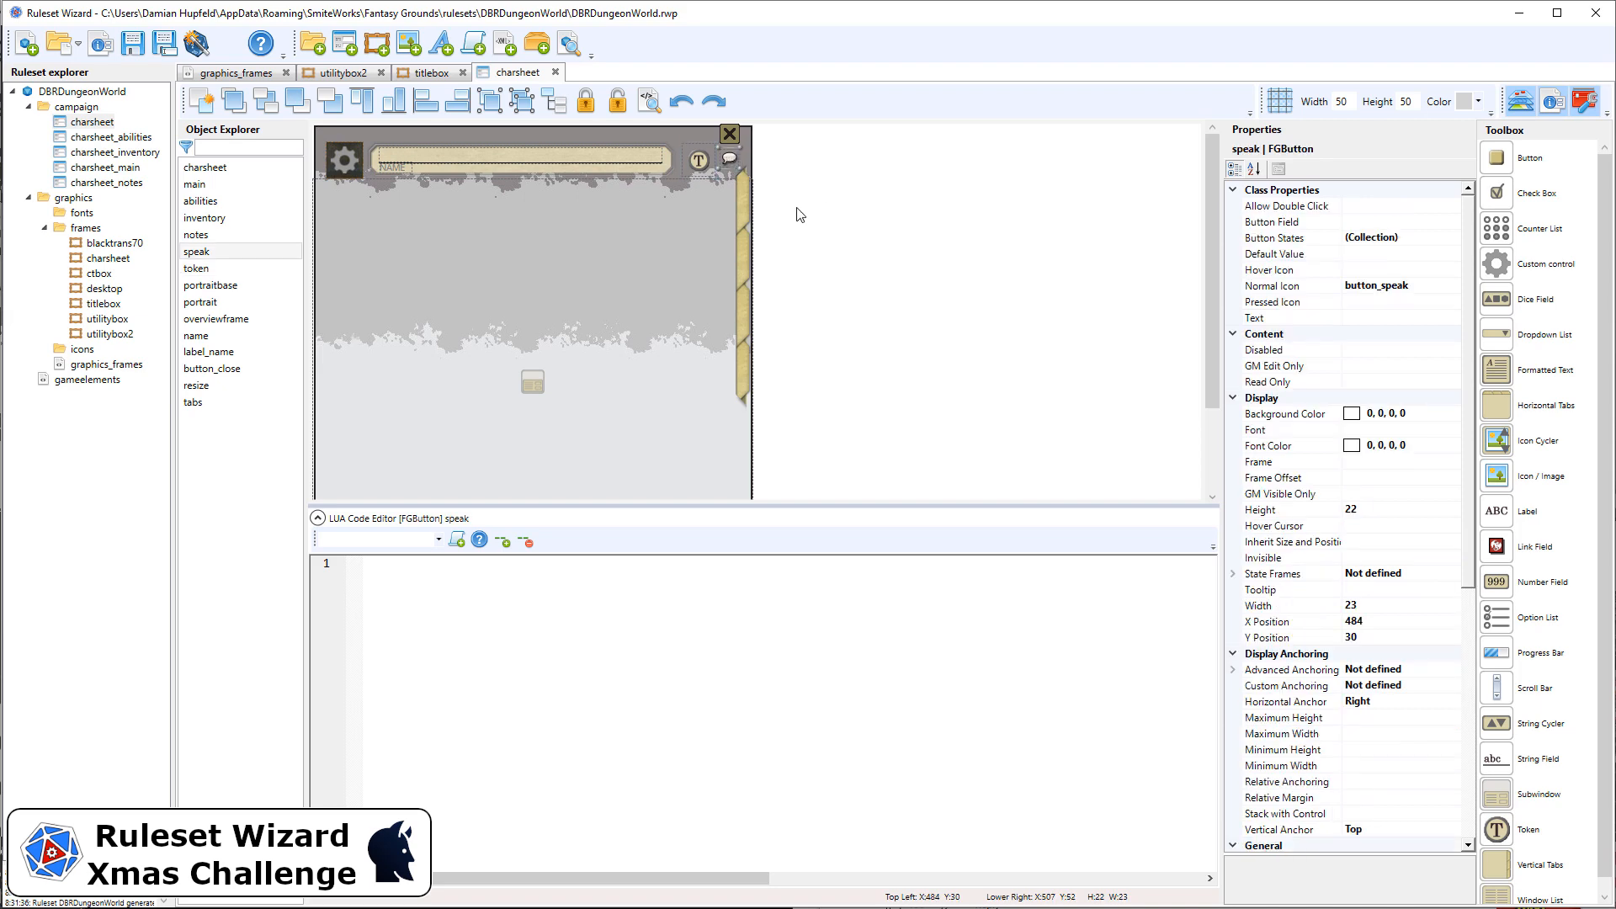
click(745, 197)
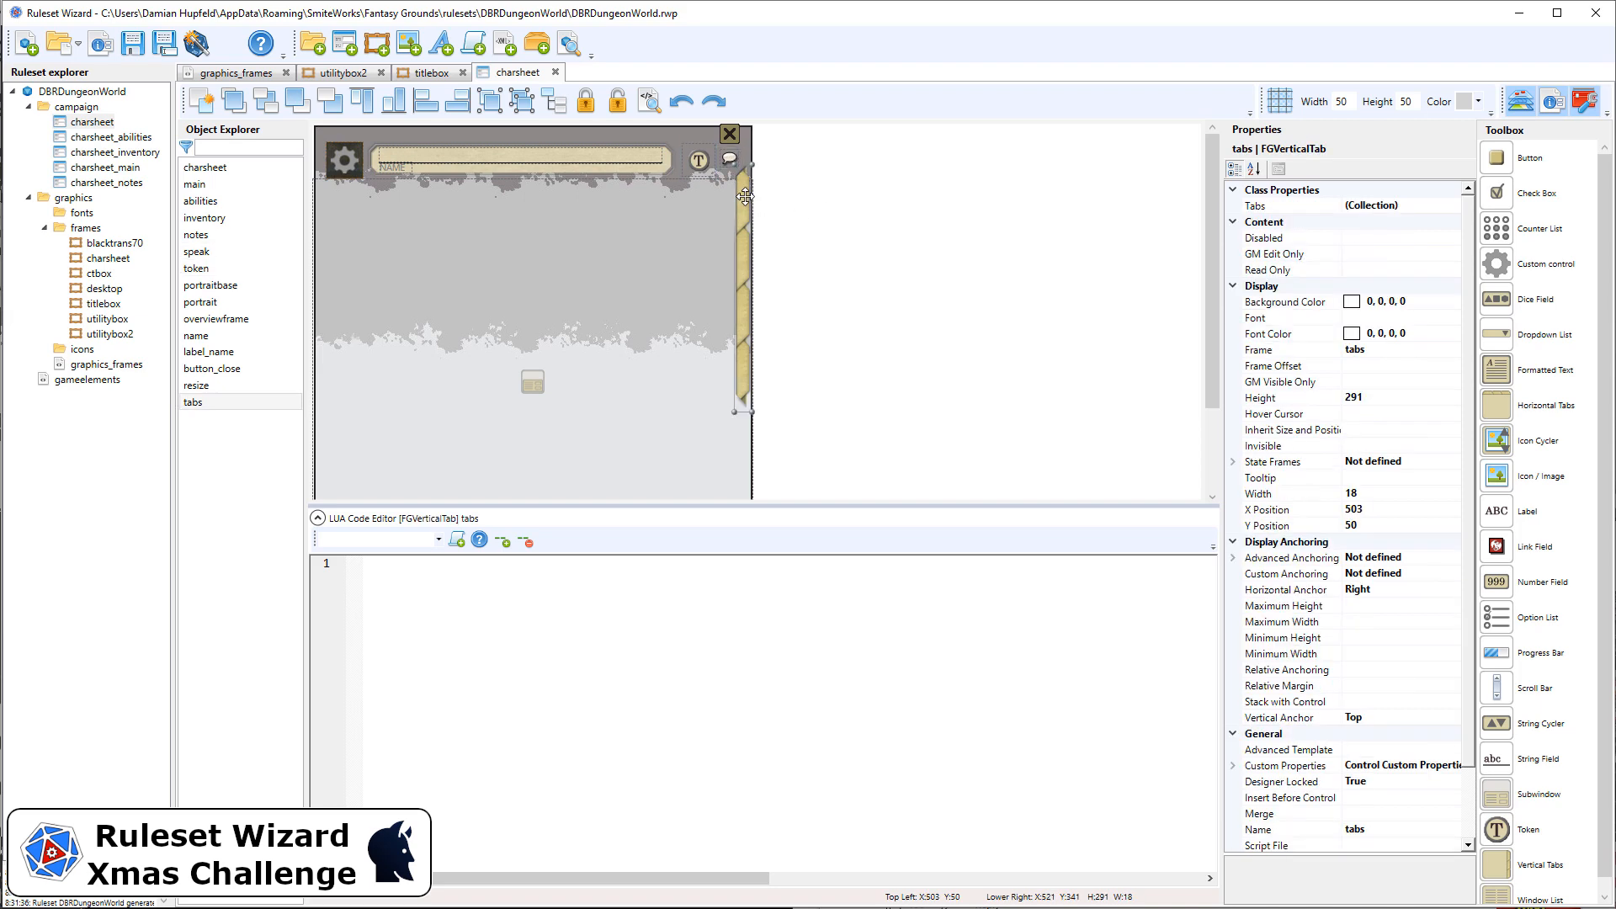
click(584, 209)
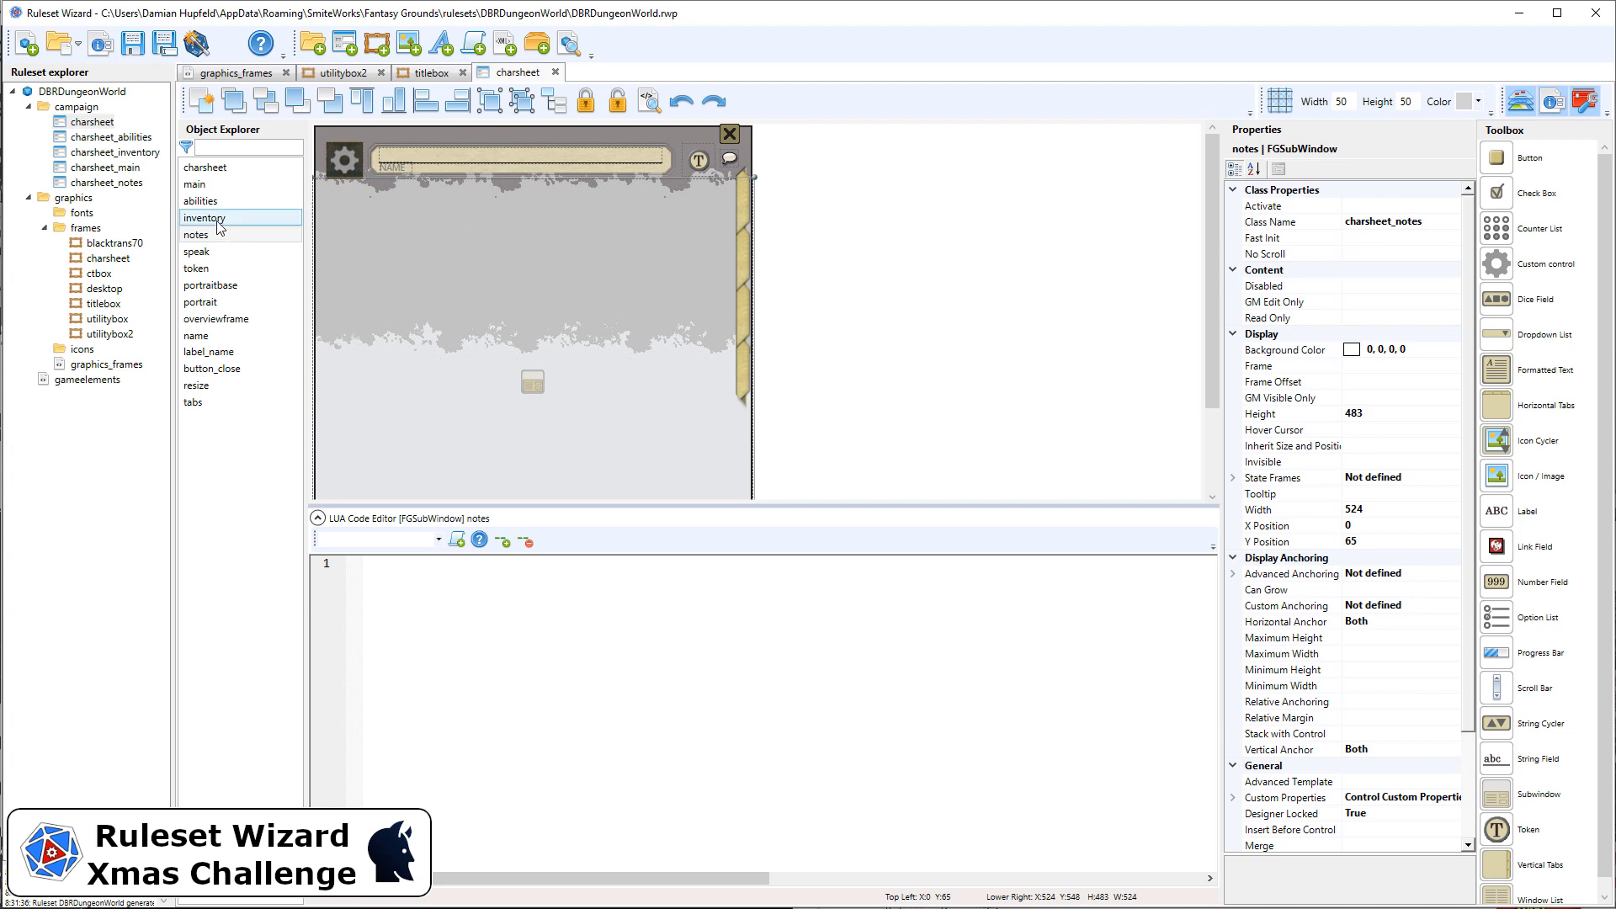
Step: Review the inventory and notes subwindows and open the charsheet_notes window class to examine its layout before closing it
click(210, 202)
click(213, 218)
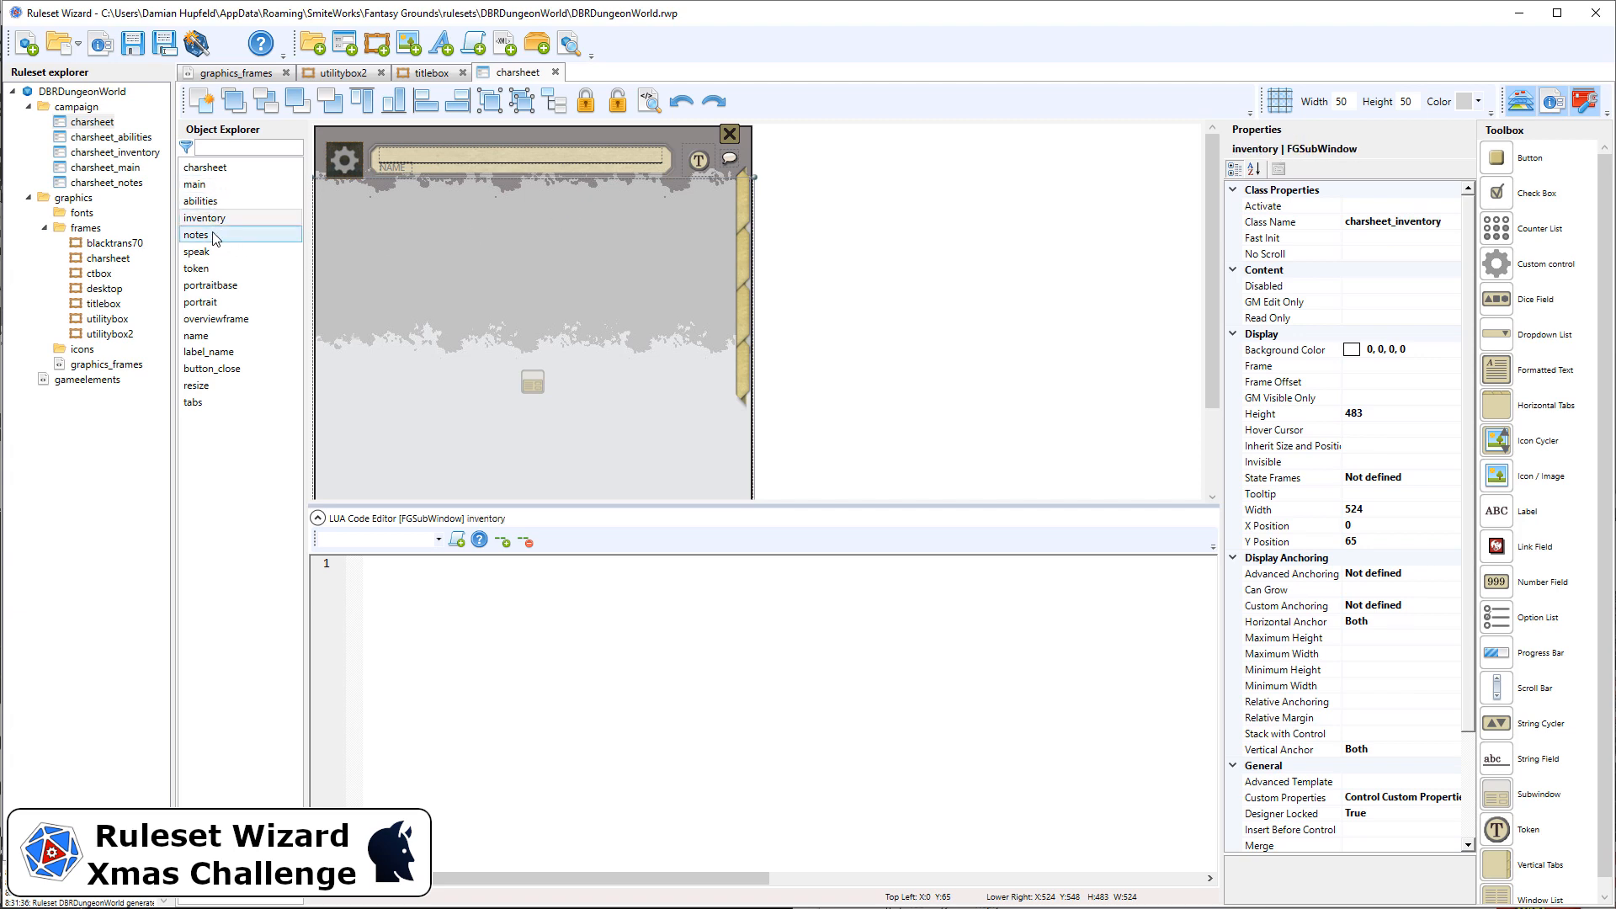
click(213, 238)
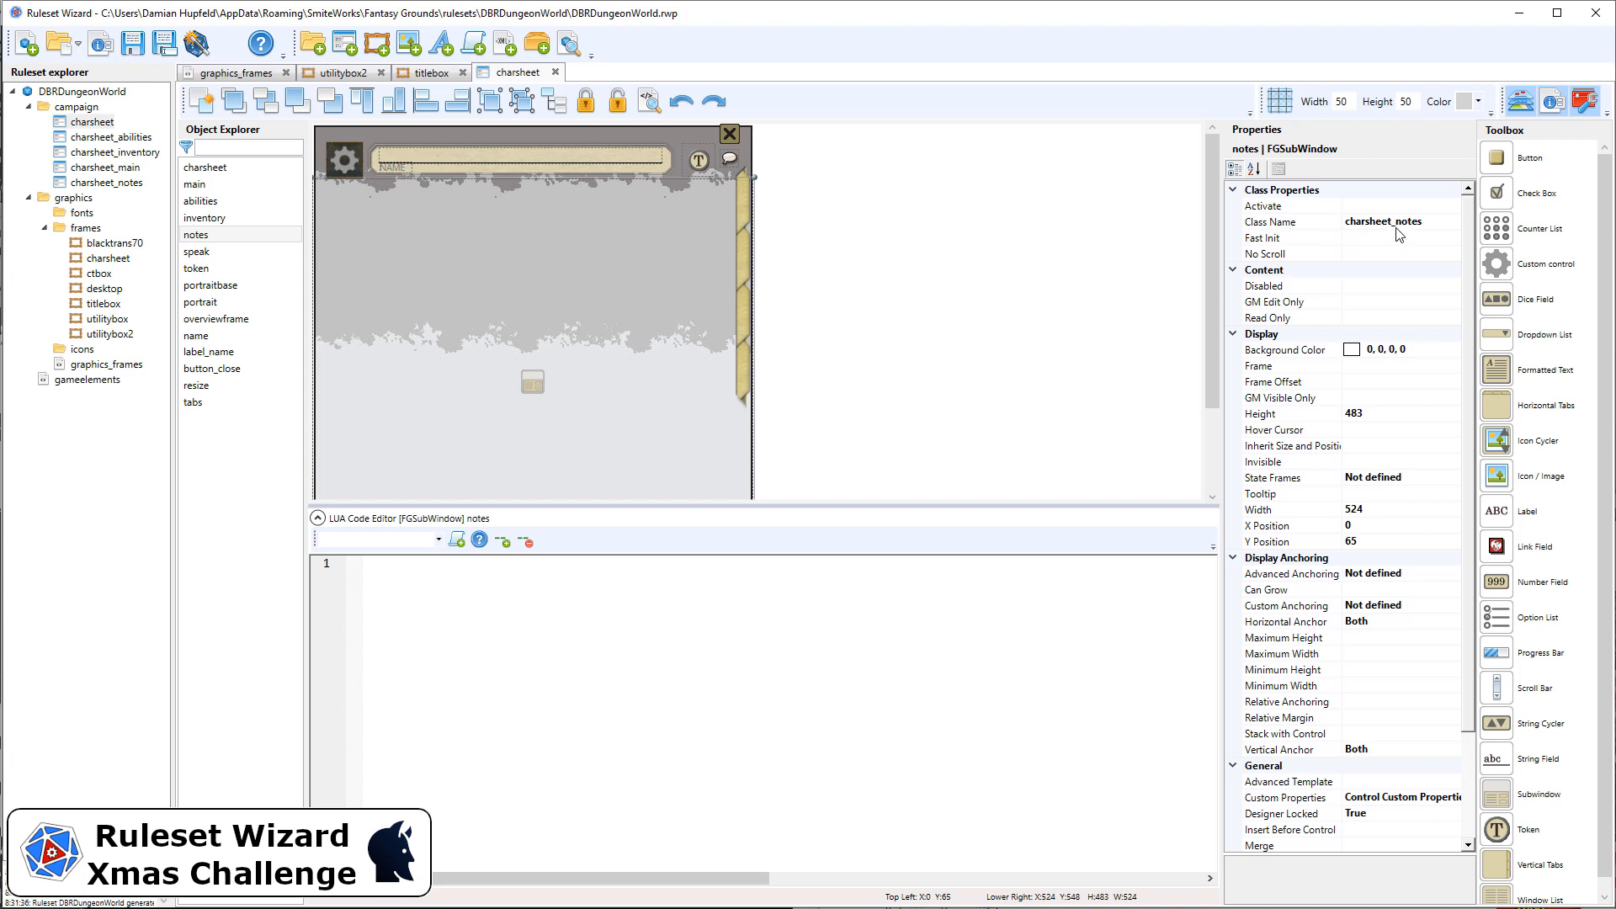
click(108, 184)
double_click(110, 188)
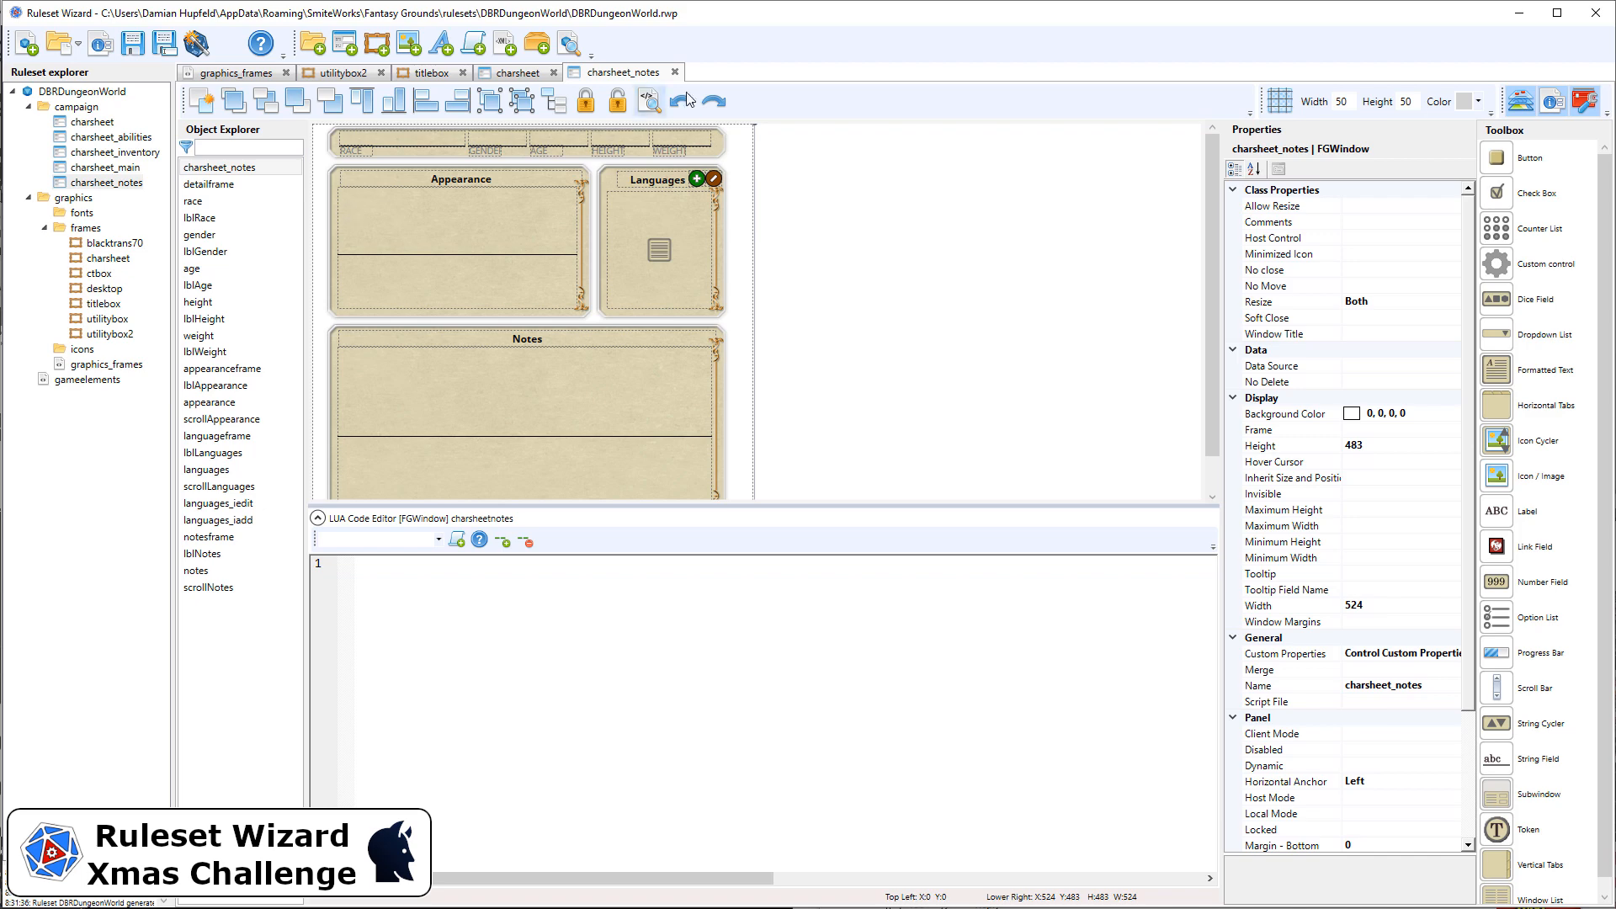
click(674, 73)
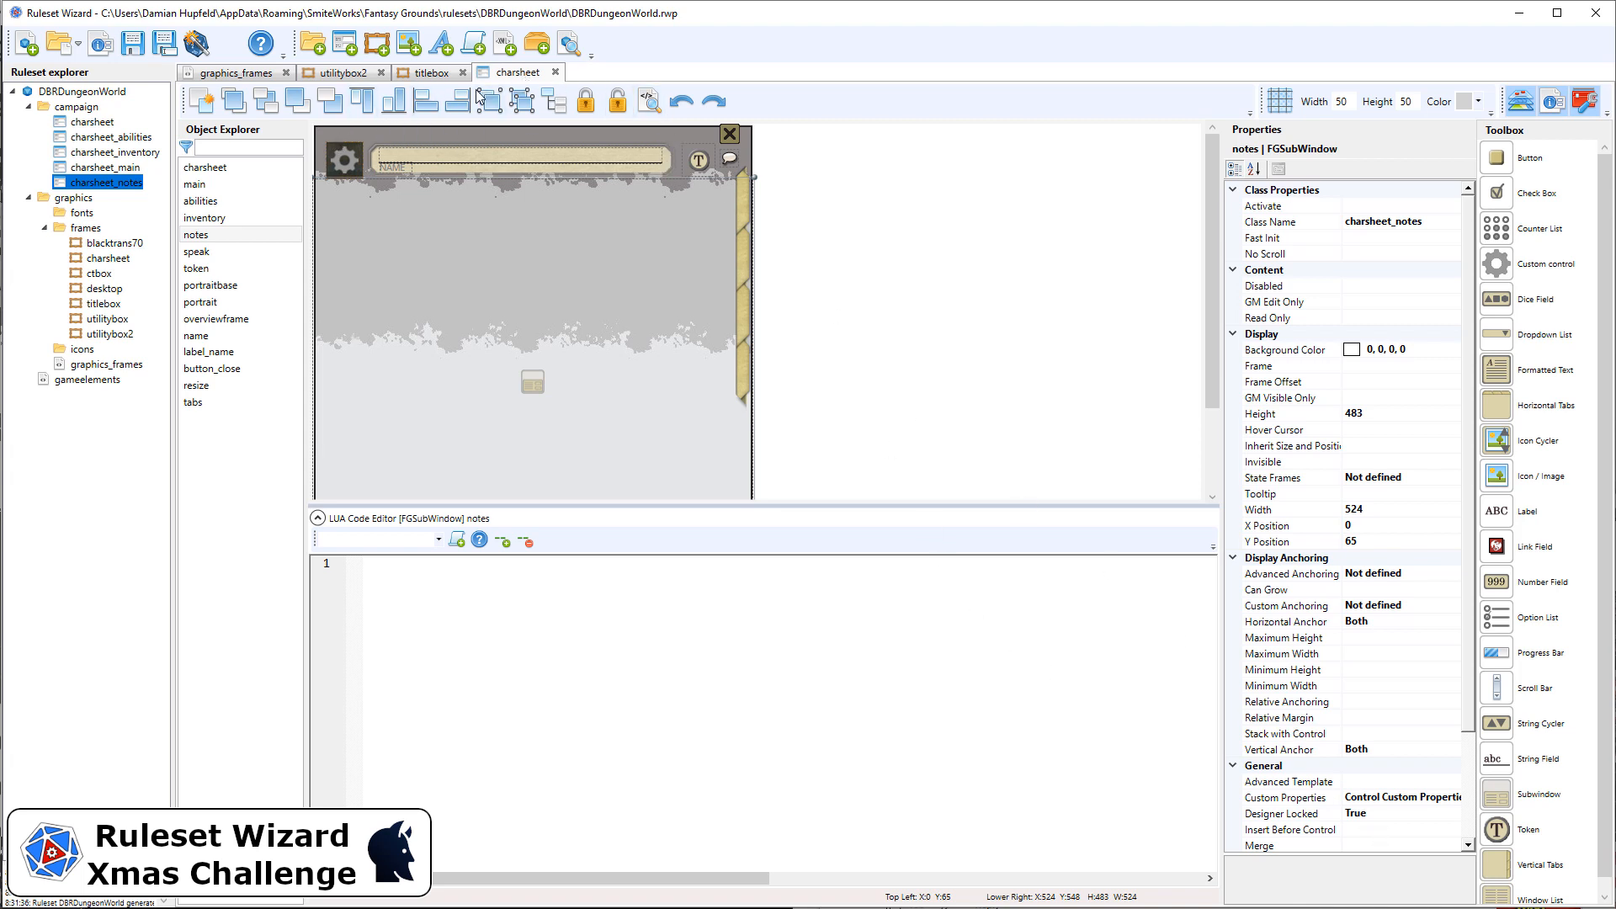
Step: Examine the titlebox frame definition, then compare the character sheet as it appears in Fantasy Grounds
click(440, 74)
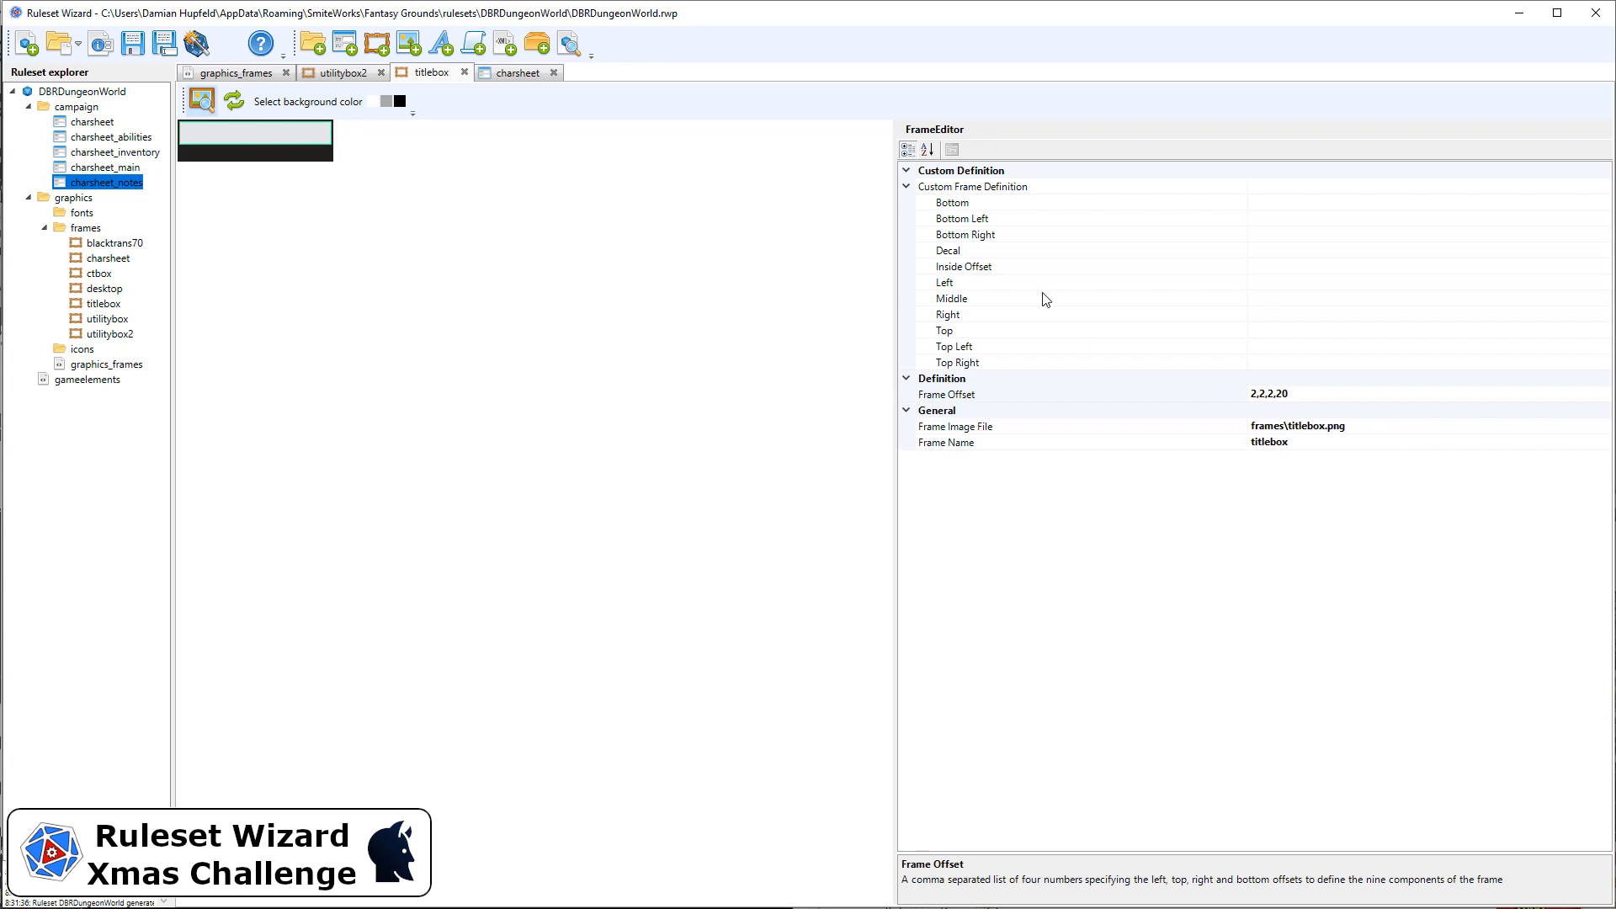
click(510, 78)
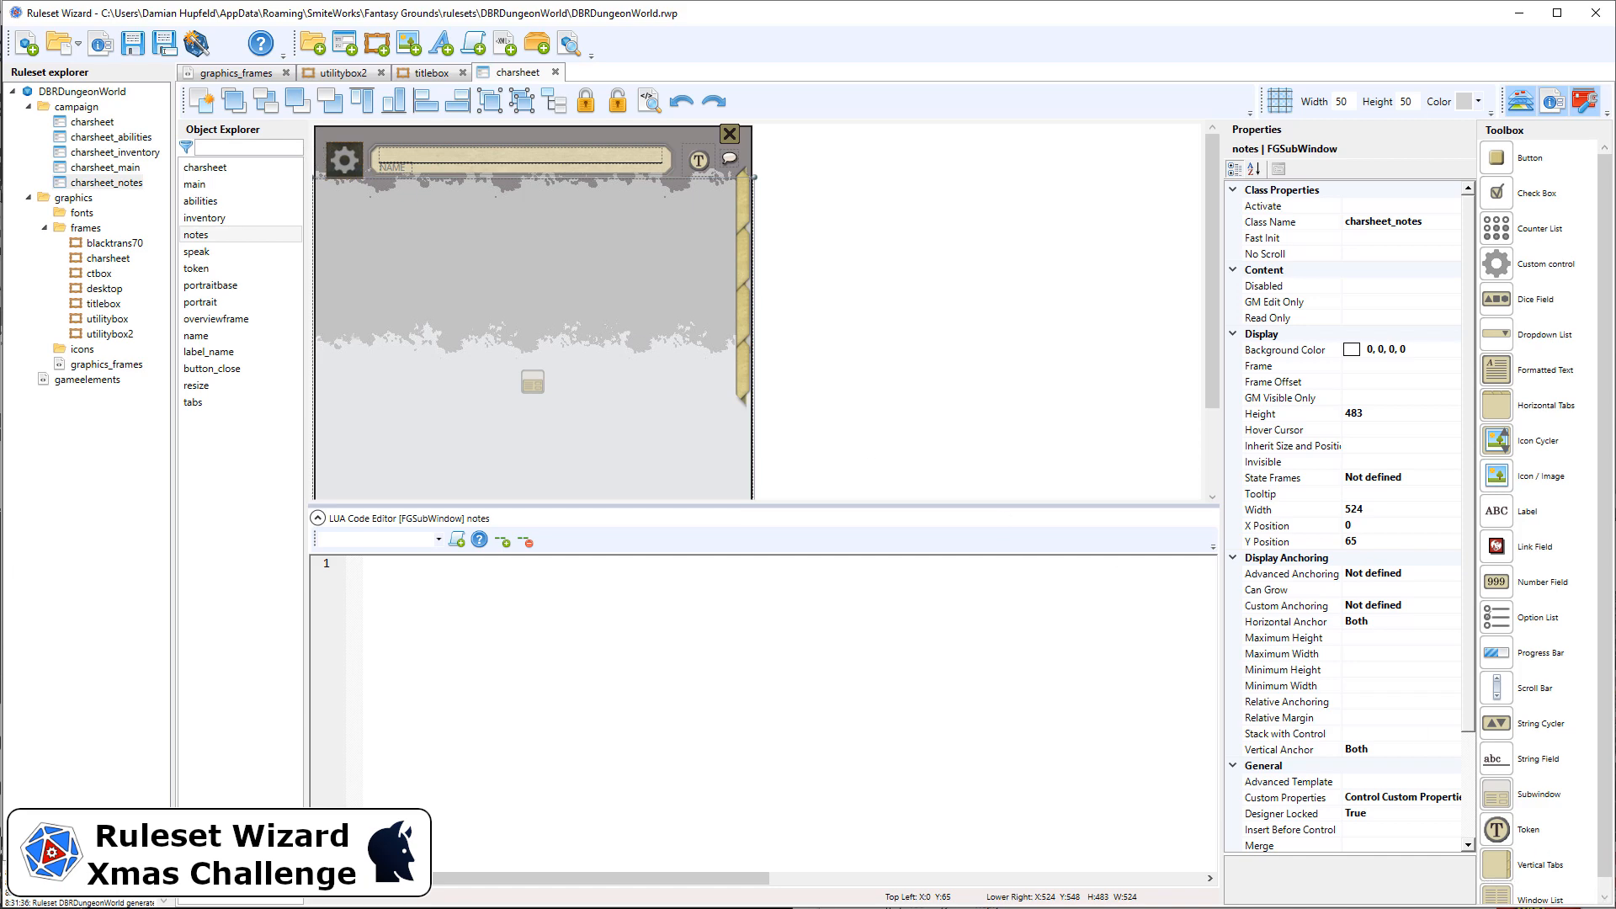
key(alt+Tab)
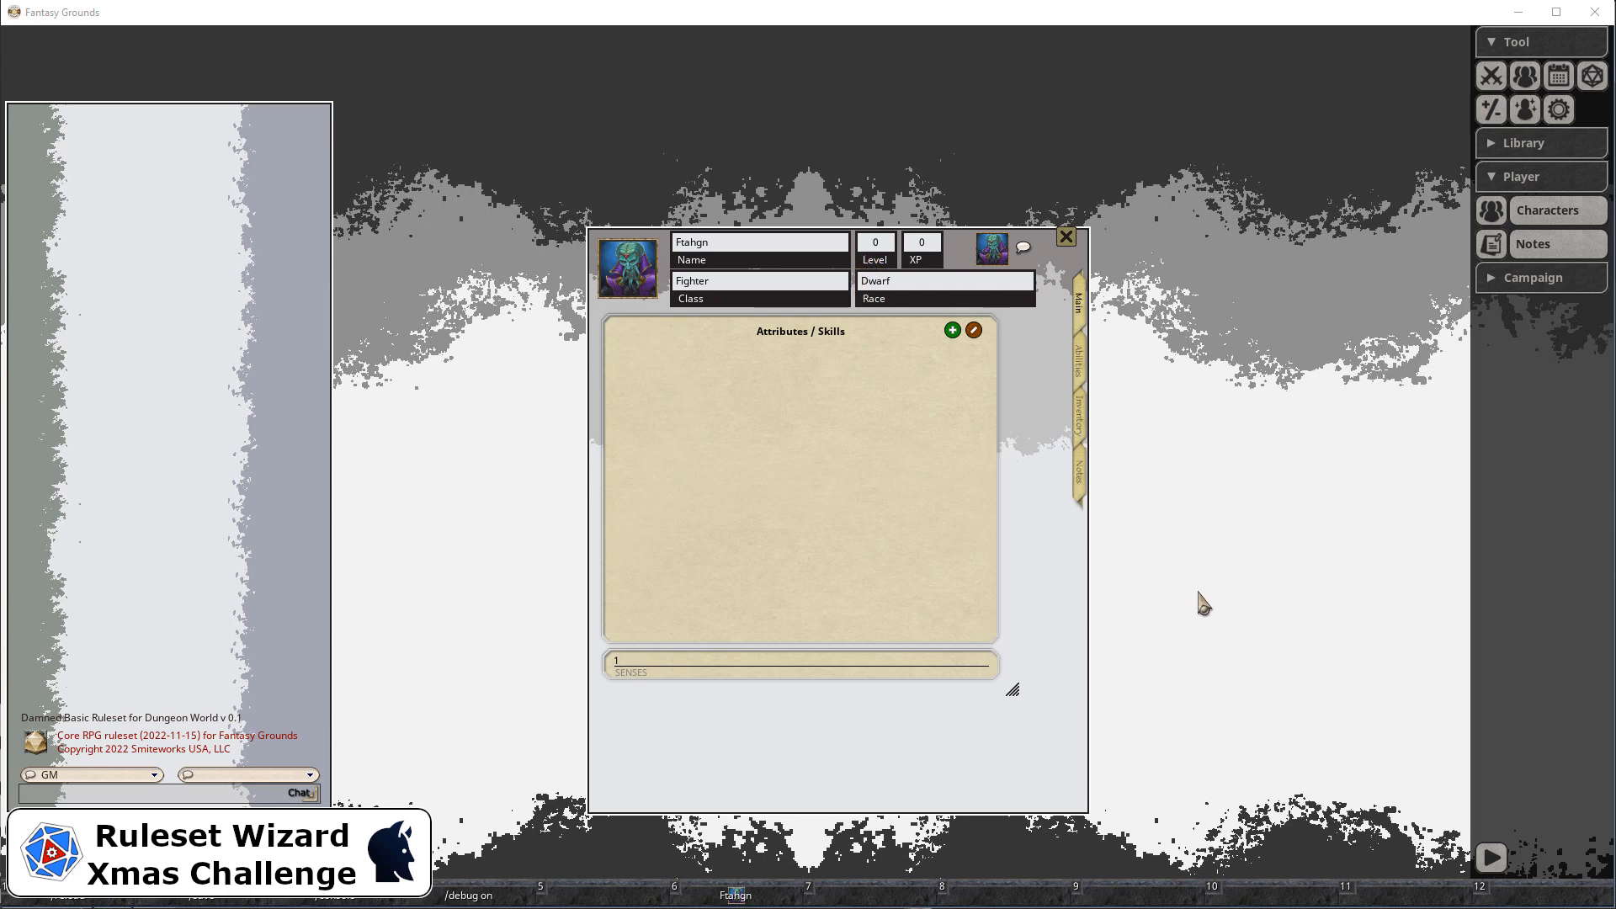
key(alt+Tab)
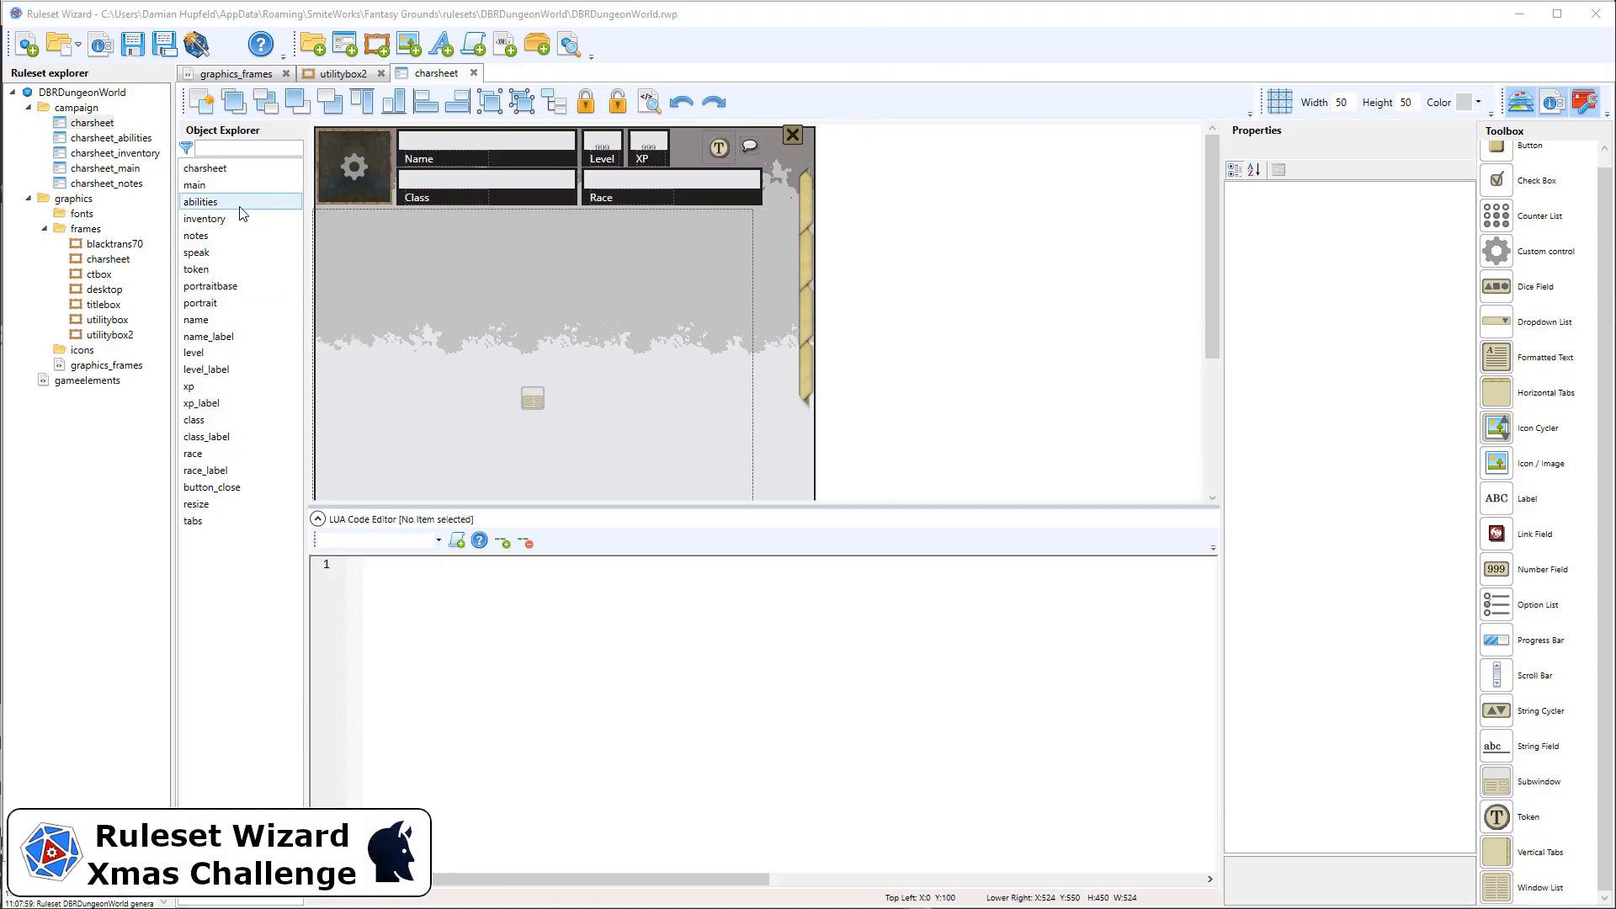
Step: Inspect the charsheet window, portraitbase and portrait controls, checking the portrait's height and width properties
click(423, 252)
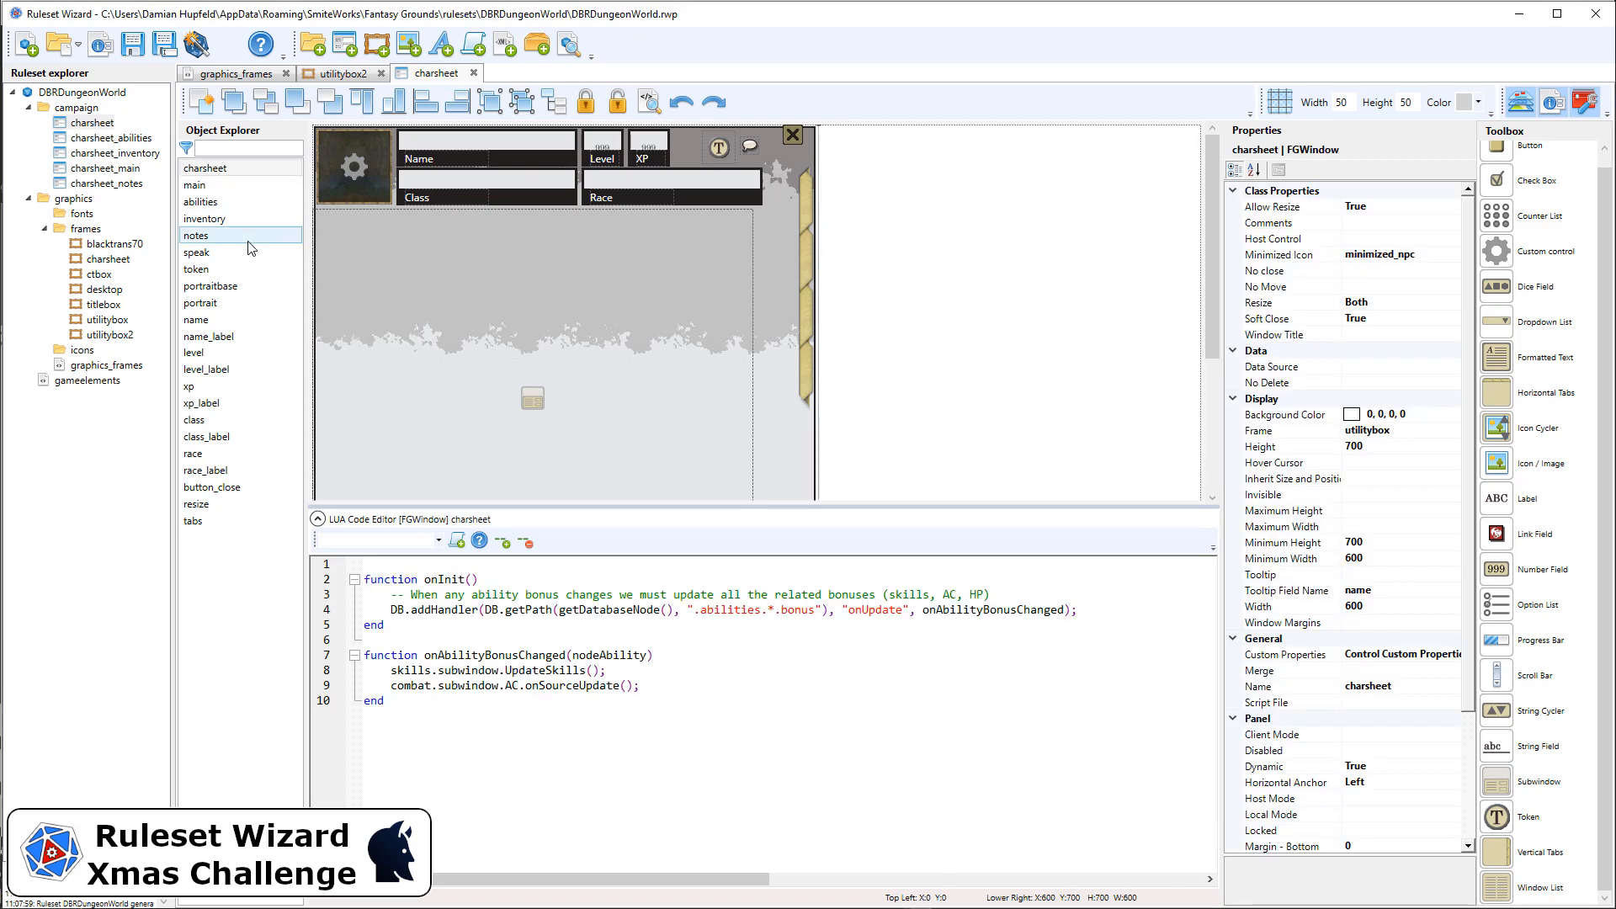
click(223, 288)
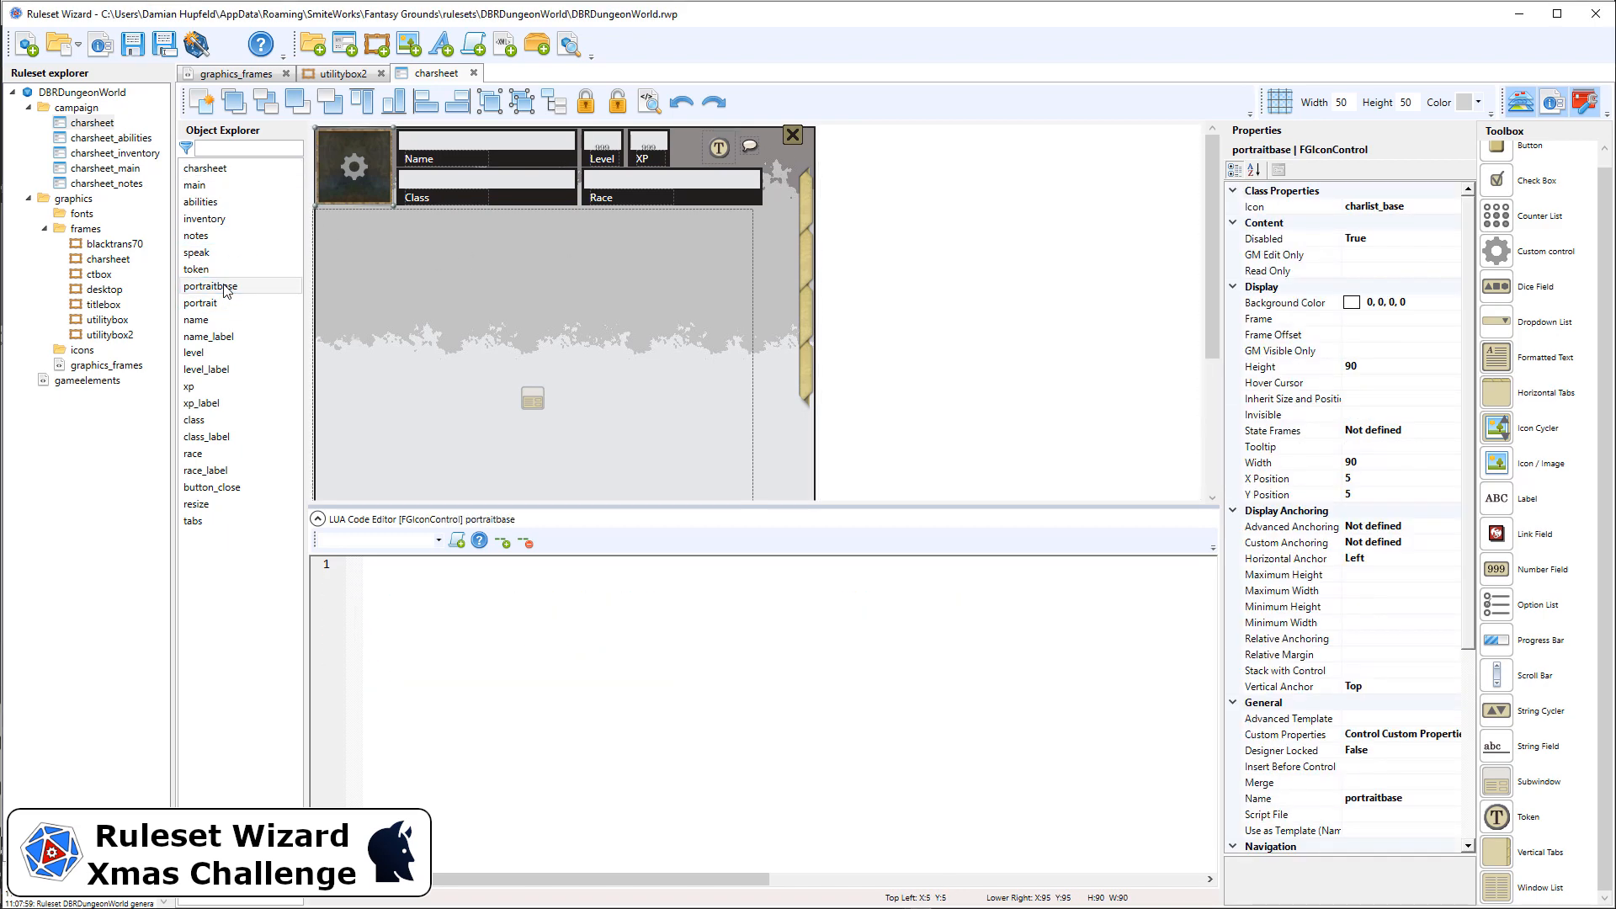
click(220, 306)
click(219, 287)
click(227, 305)
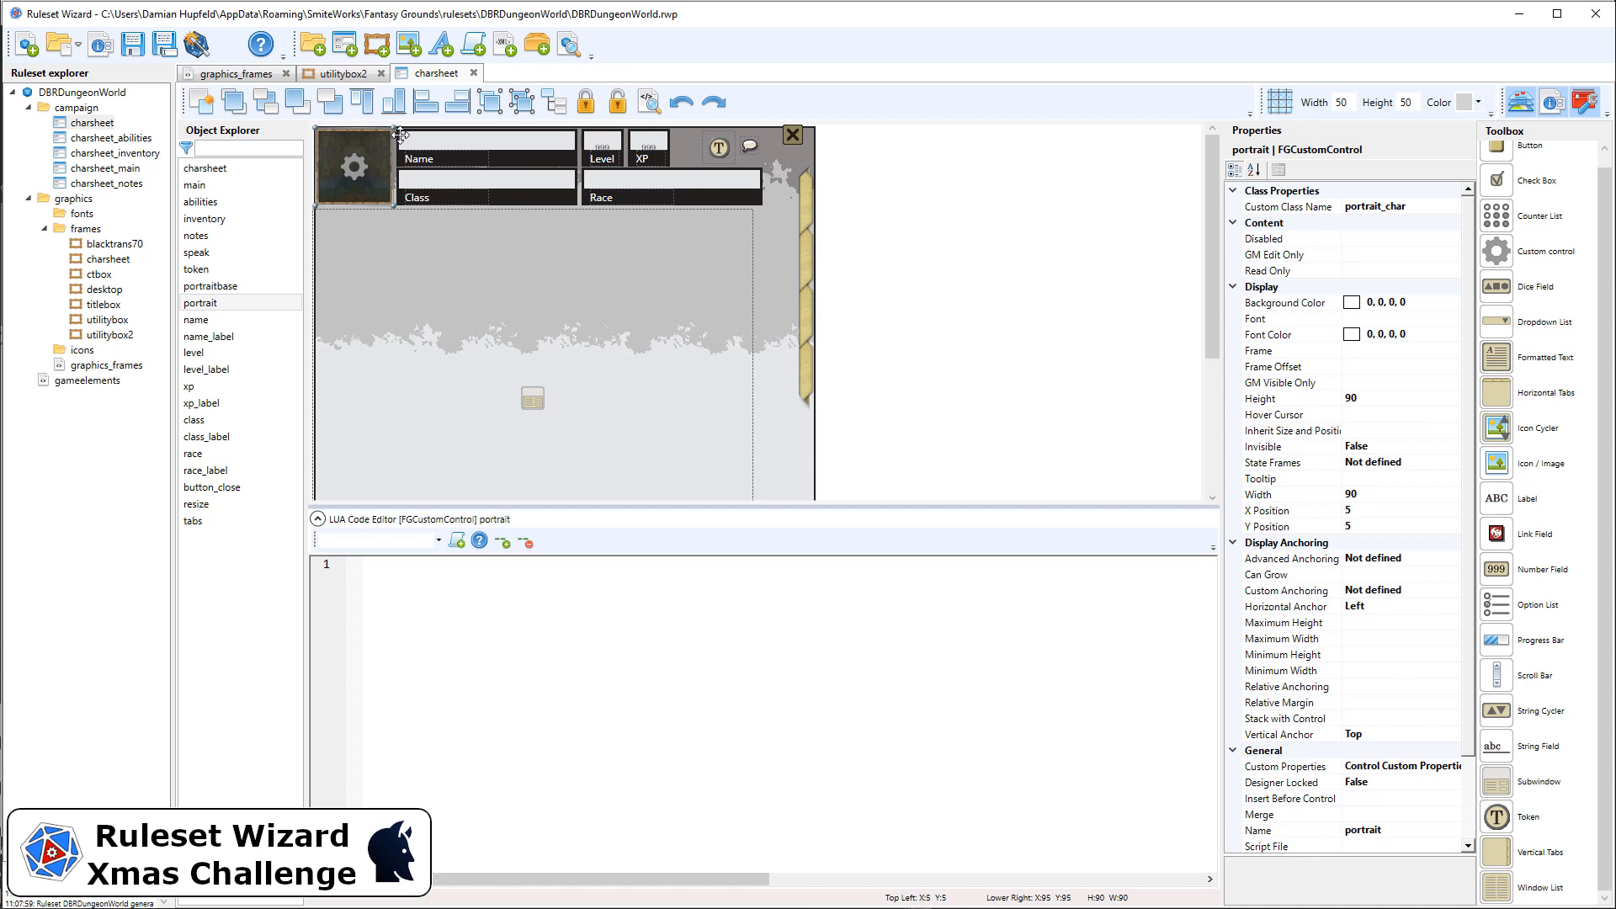
click(1369, 402)
click(1389, 493)
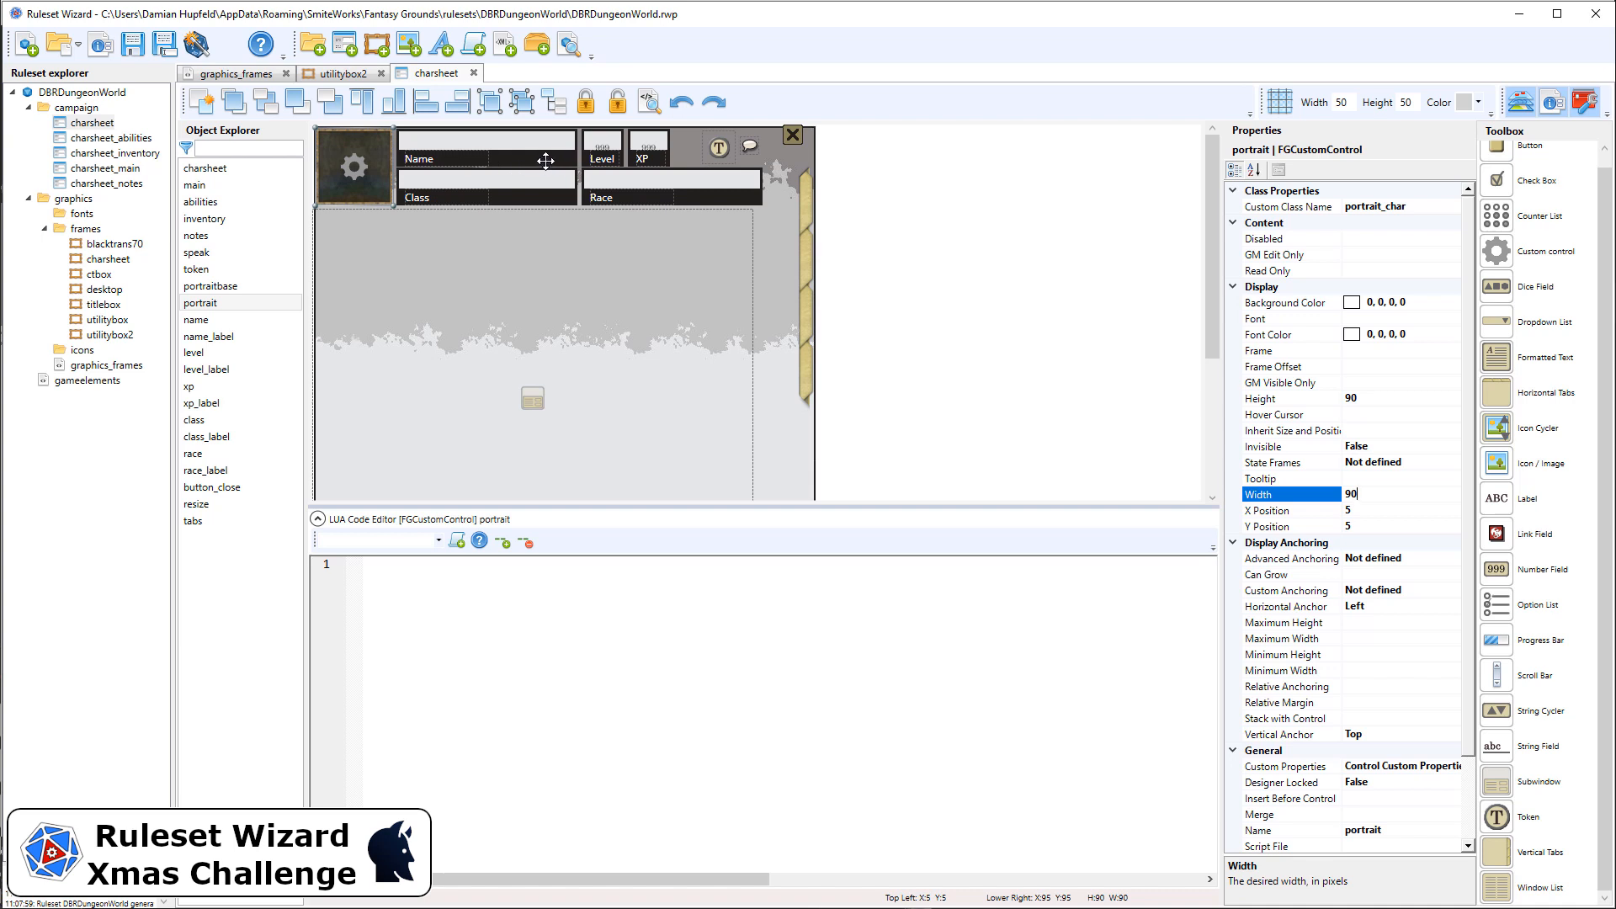
Step: Inspect the name field's properties, scrolling through its display, anchoring and general settings
click(546, 160)
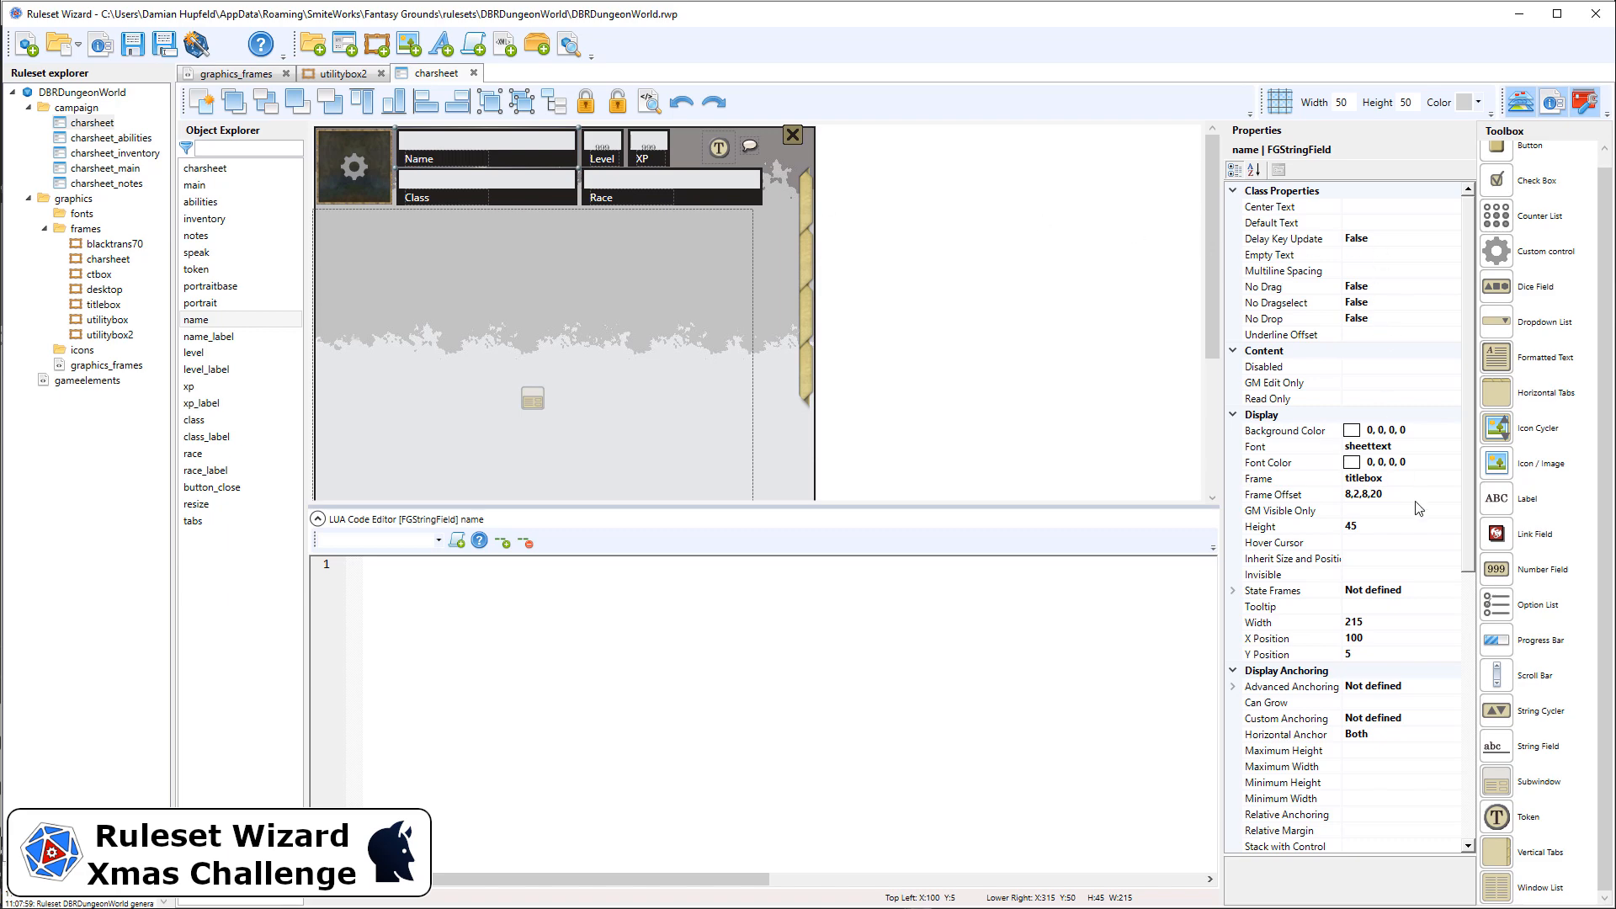
scroll(1414, 509, down, 1)
scroll(1413, 505, up, 1)
scroll(1388, 379, down, 10)
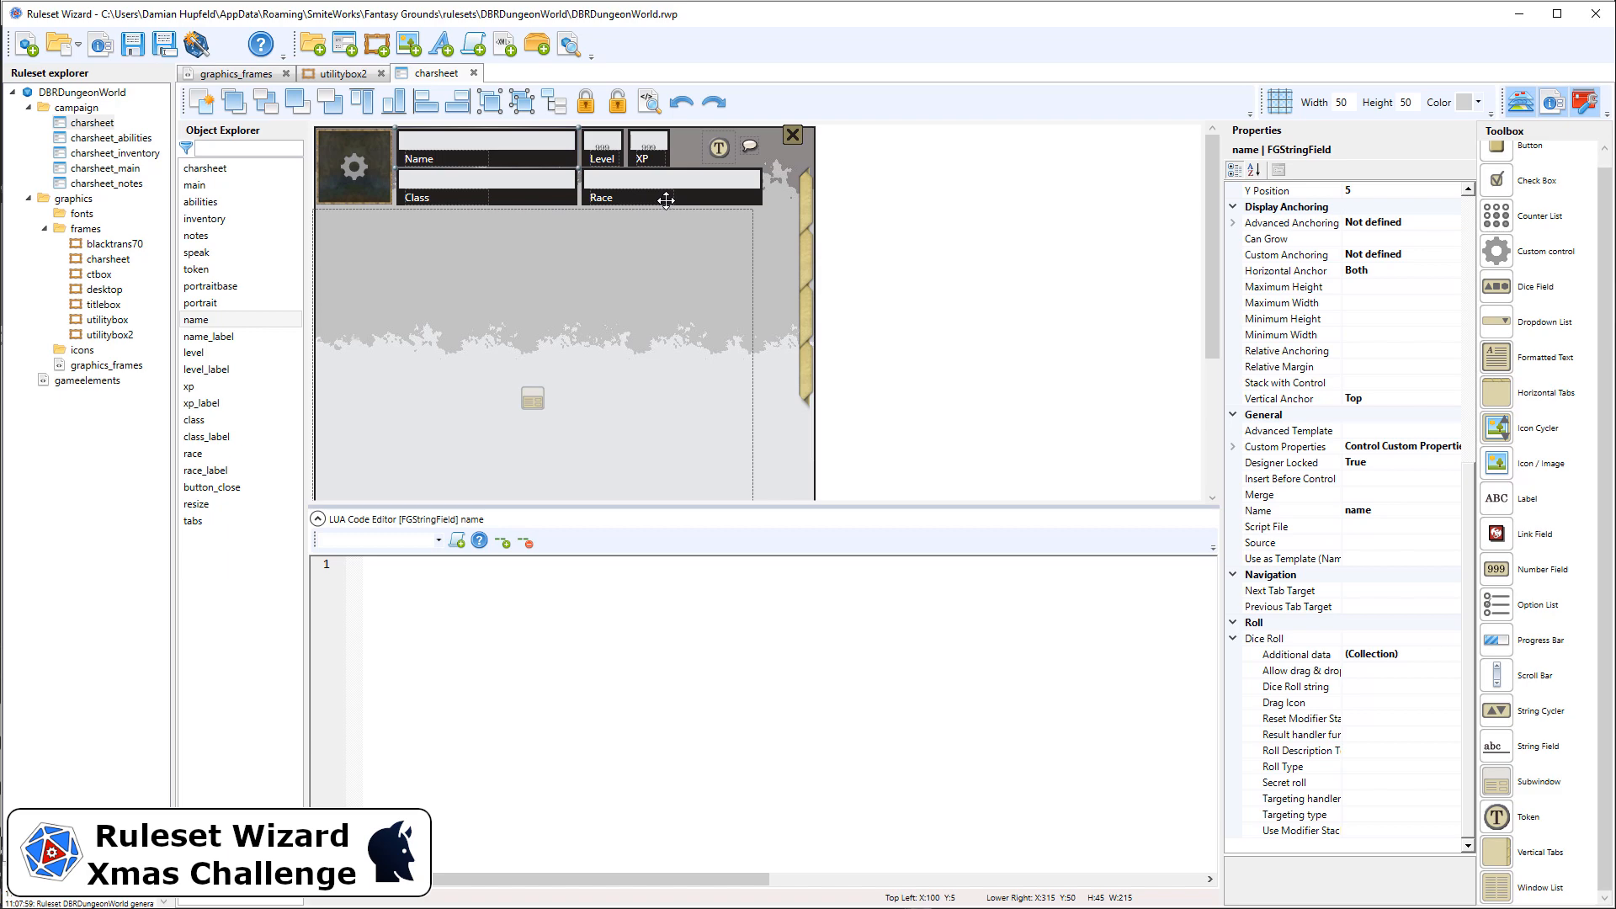
scroll(1378, 520, up, 4)
scroll(1379, 520, up, 6)
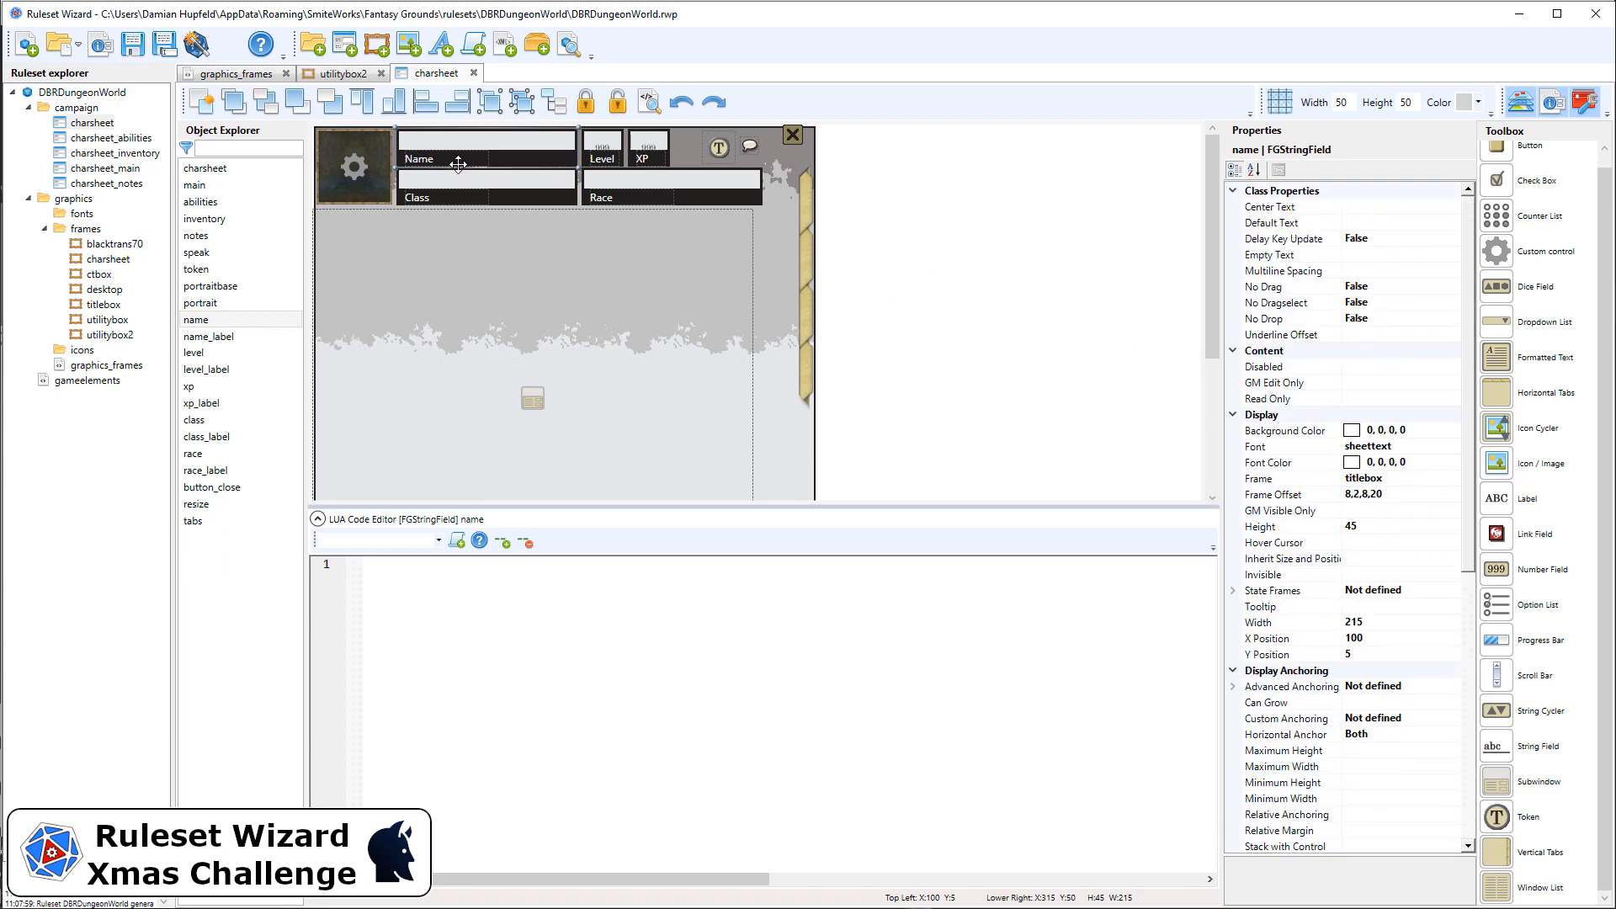
Step: Compare the properties of the name label, the level field and the name field
click(416, 161)
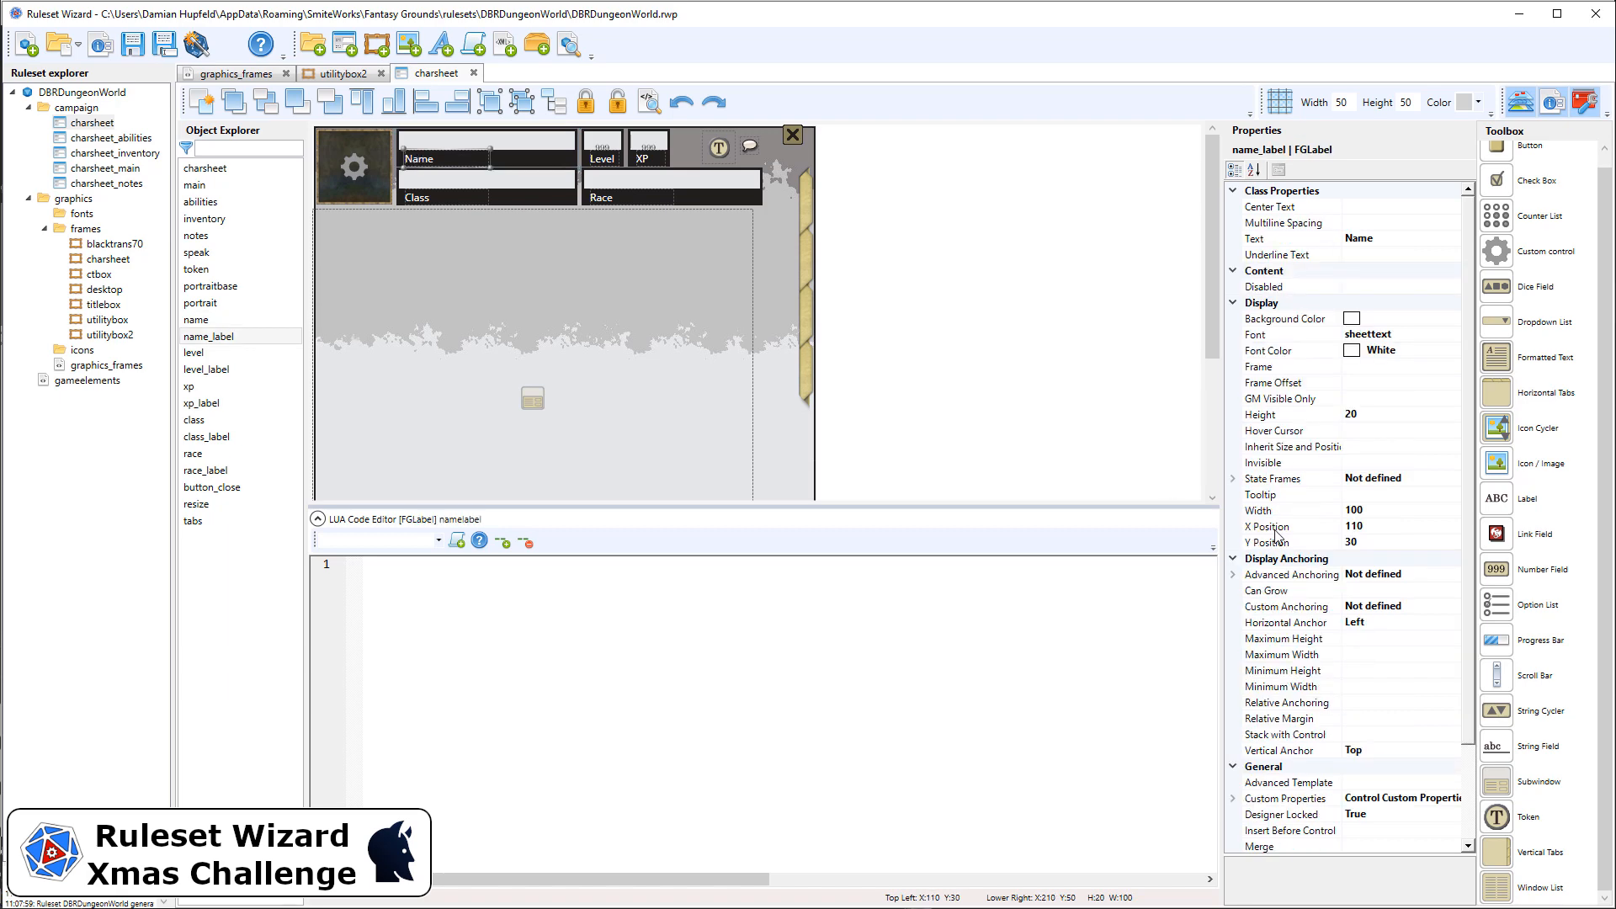
scroll(1401, 551, down, 3)
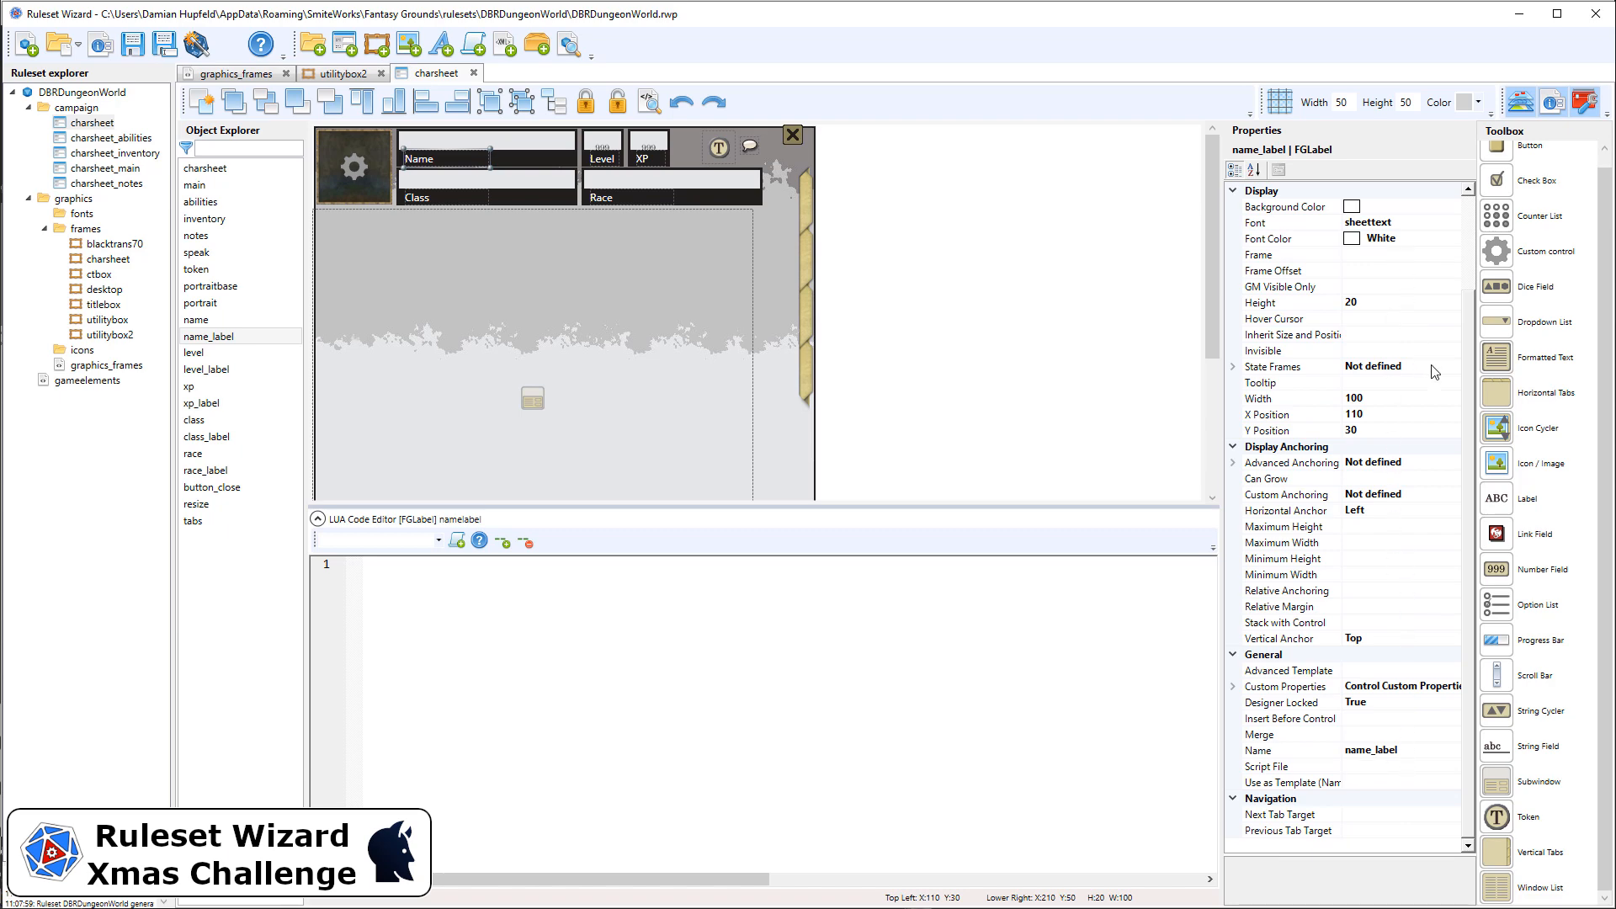
scroll(1433, 372, up, 3)
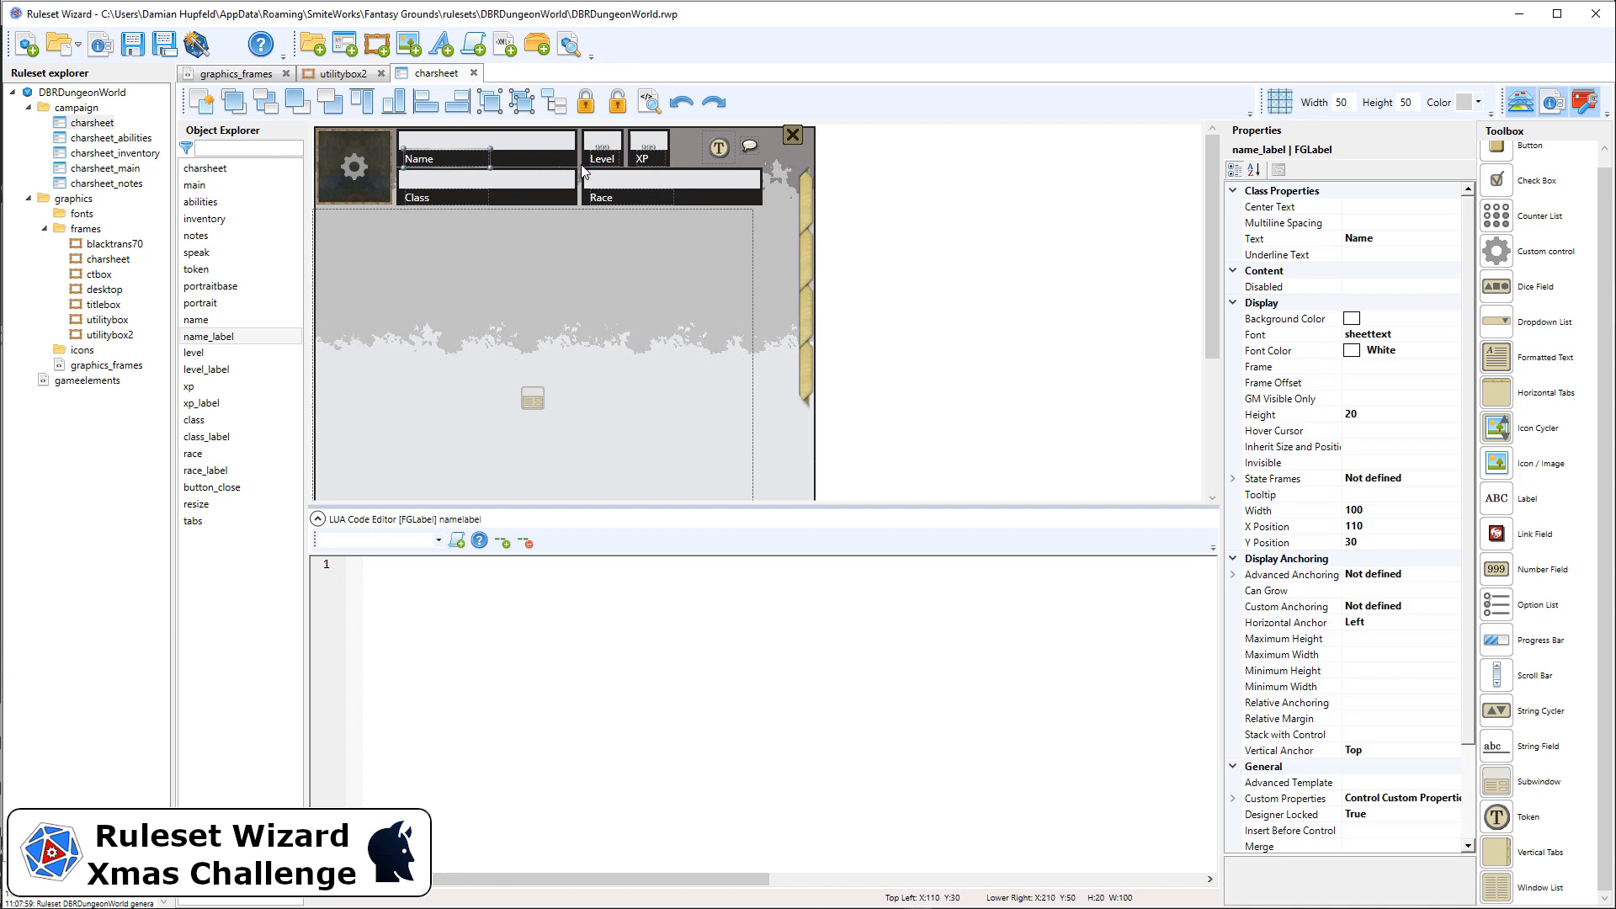
click(617, 135)
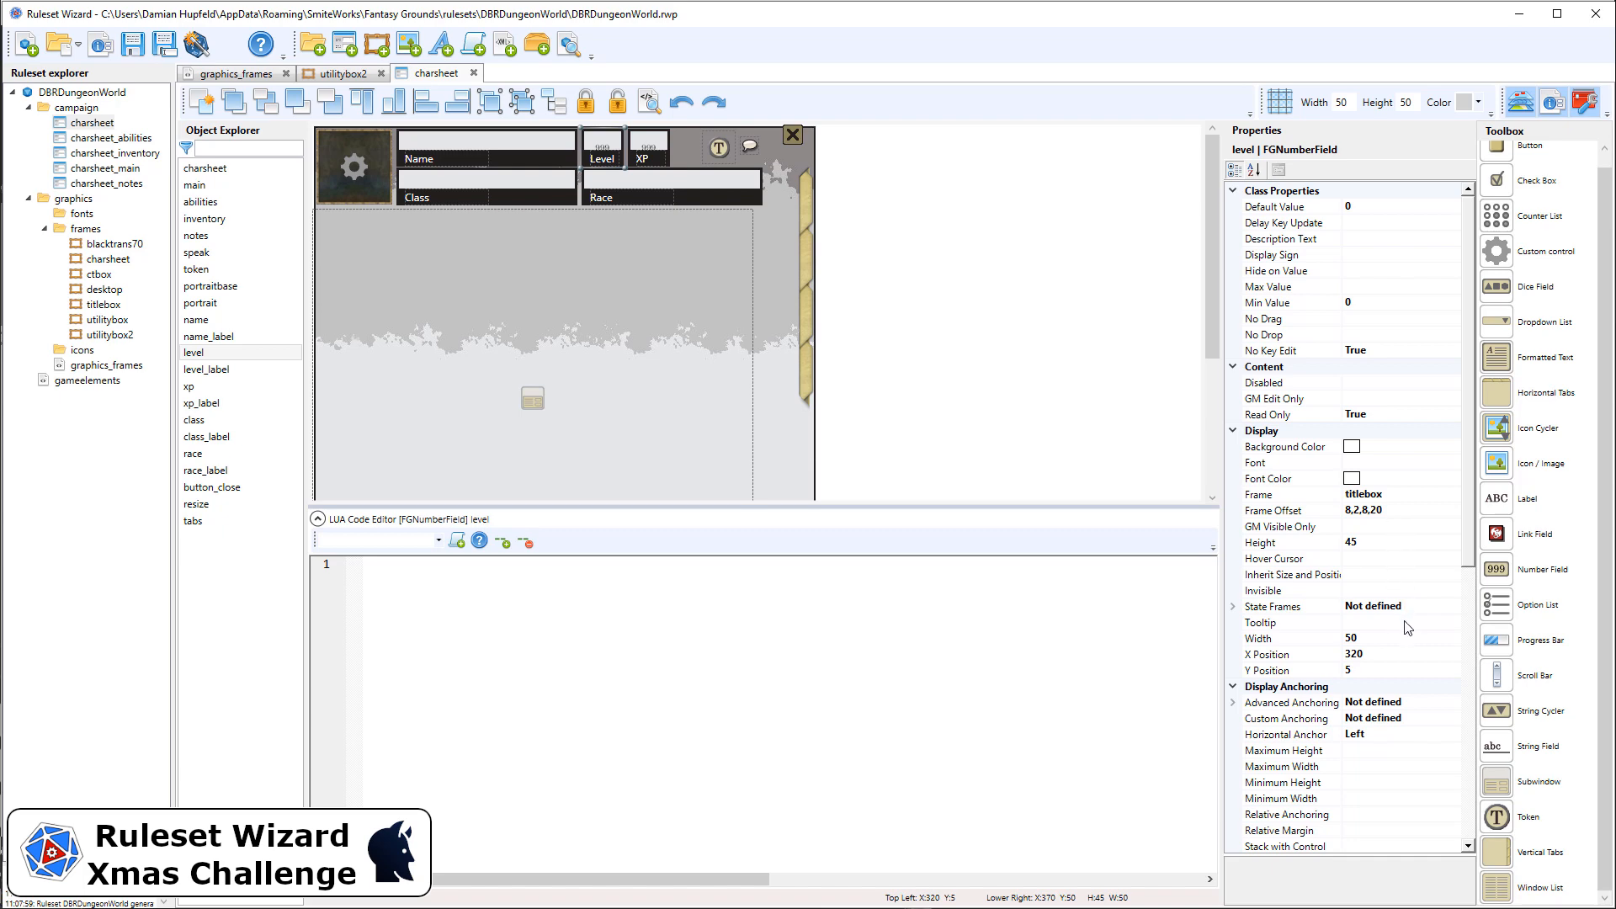
scroll(1407, 627, down, 10)
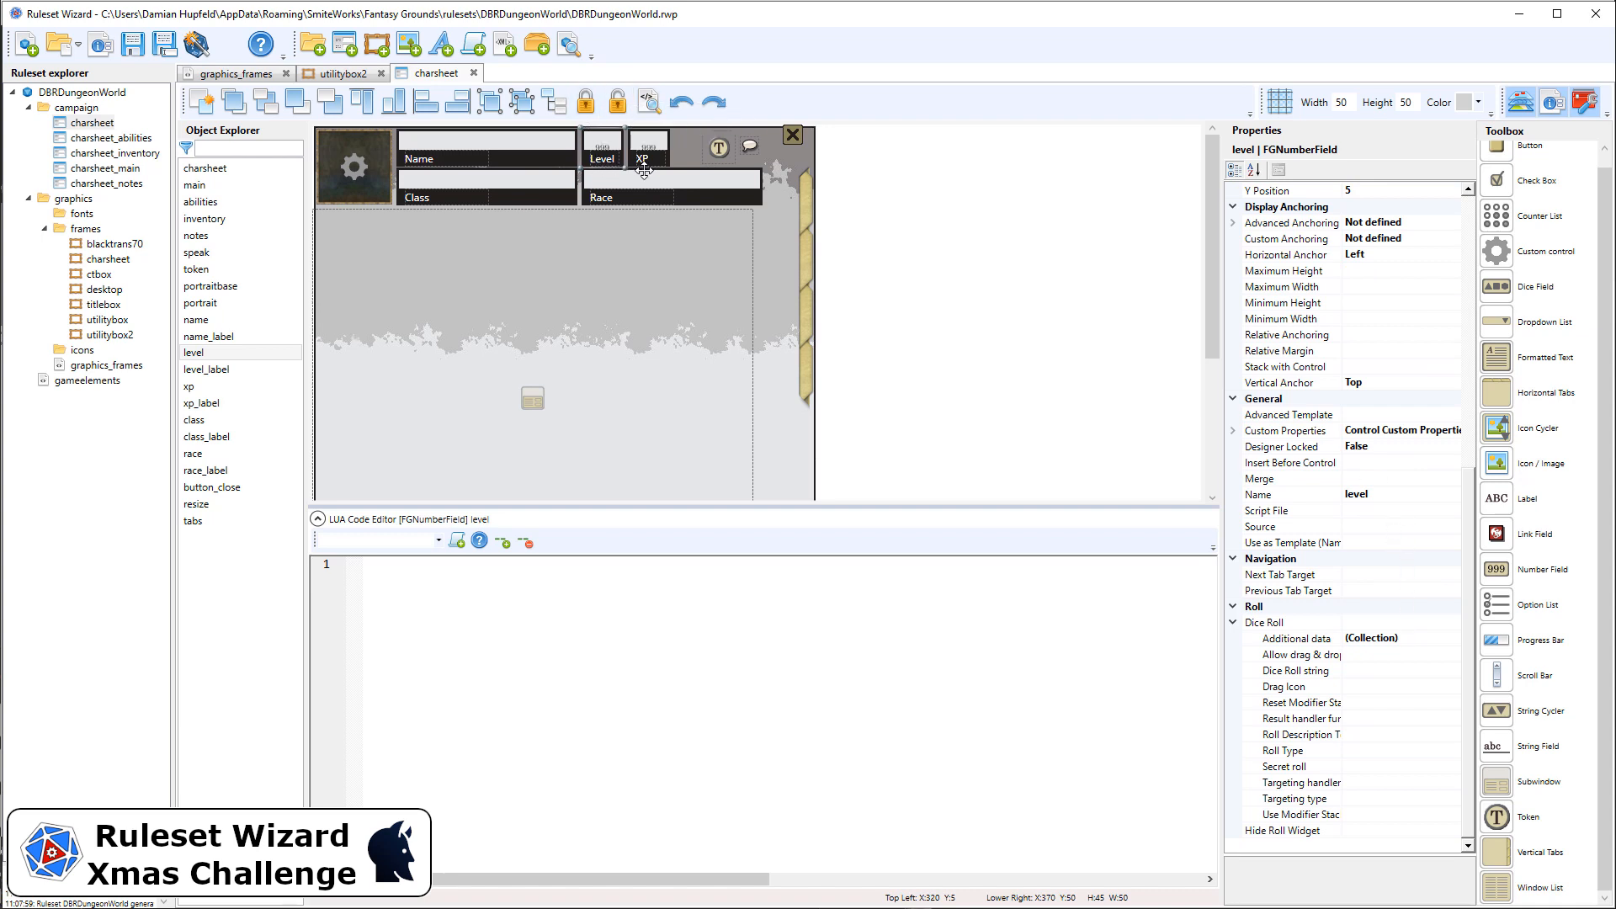
click(476, 145)
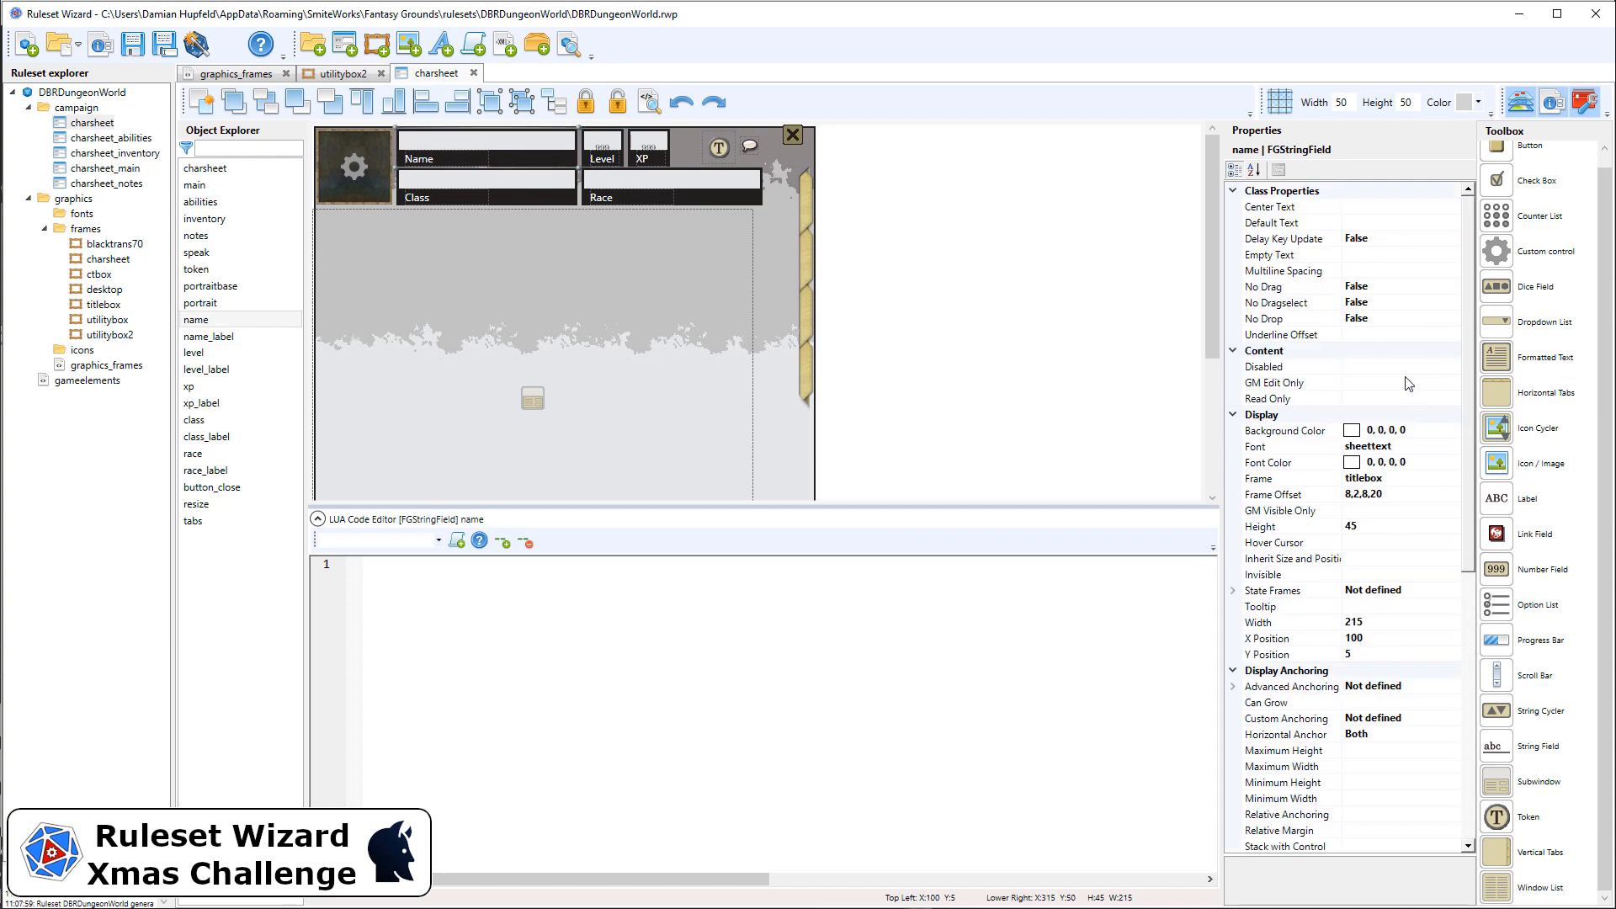